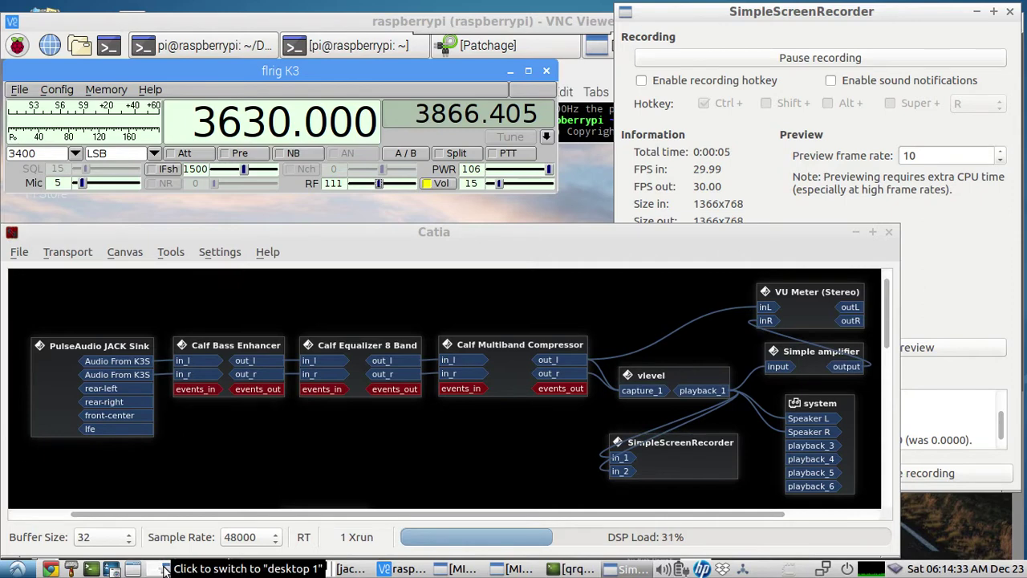
# - Switch to desktop 1, showing the Calf Bass Enhancer, Equalizer, compressor and VU meter windows
pyautogui.click(165, 570)
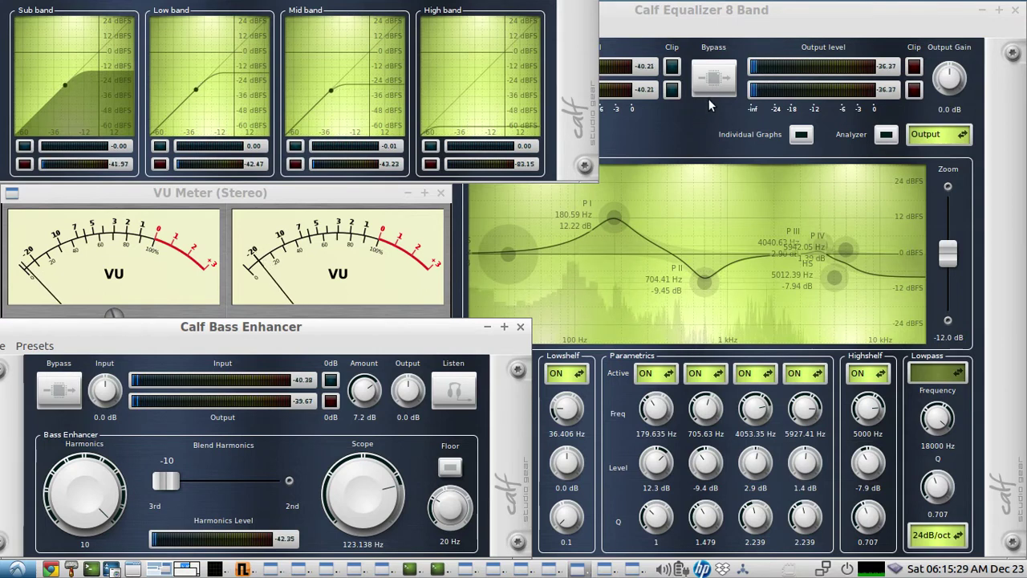
# - A/B the Equalizer and then the Bass Enhancer, bypassing and restoring each once
pyautogui.click(709, 95)
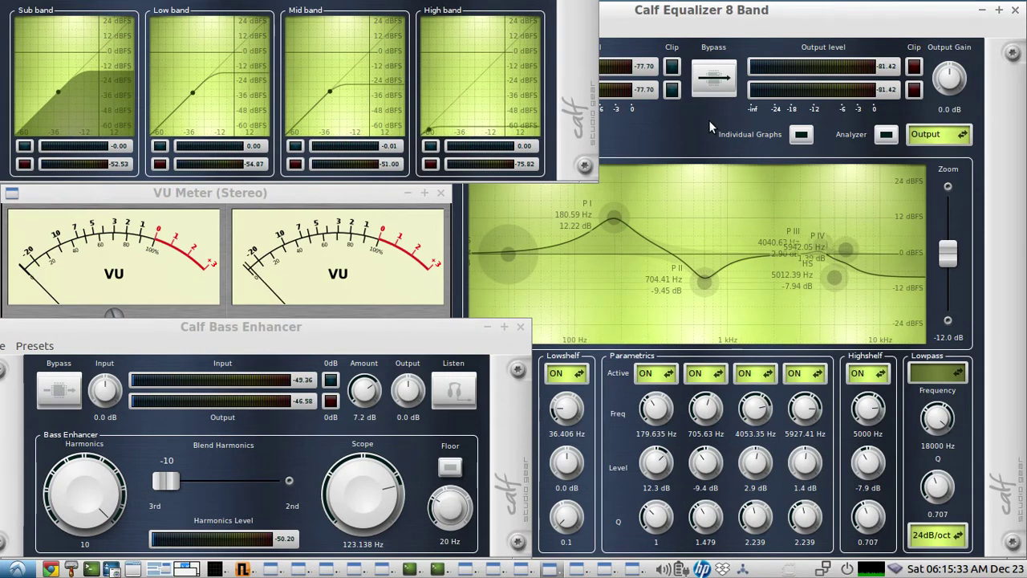
pyautogui.click(714, 89)
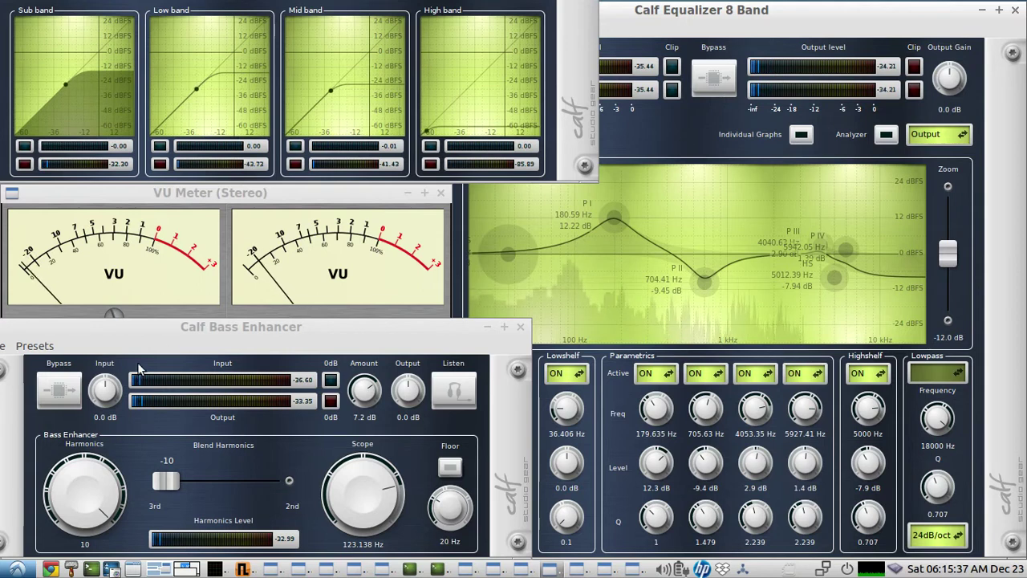
pyautogui.click(58, 405)
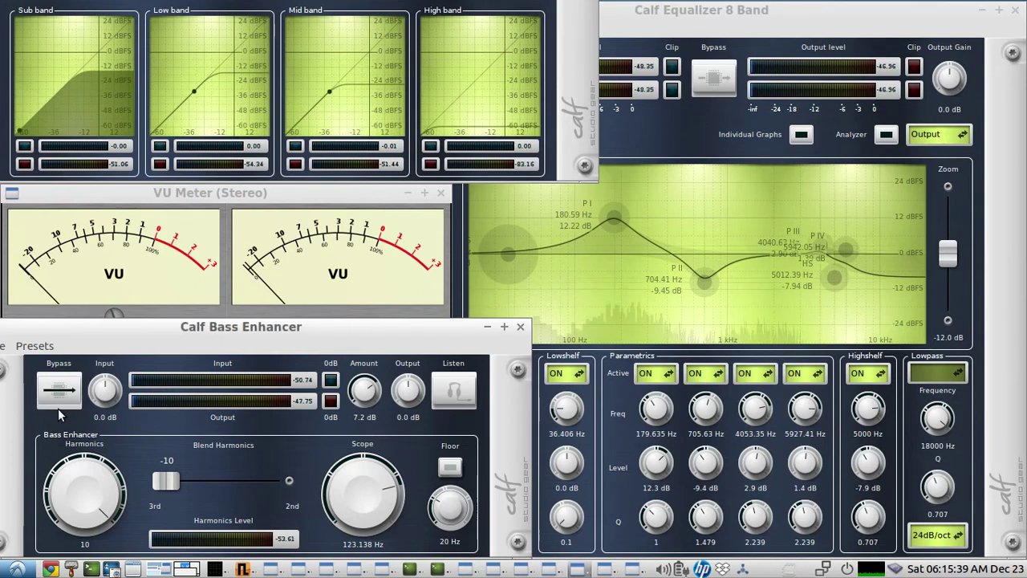
pyautogui.click(58, 405)
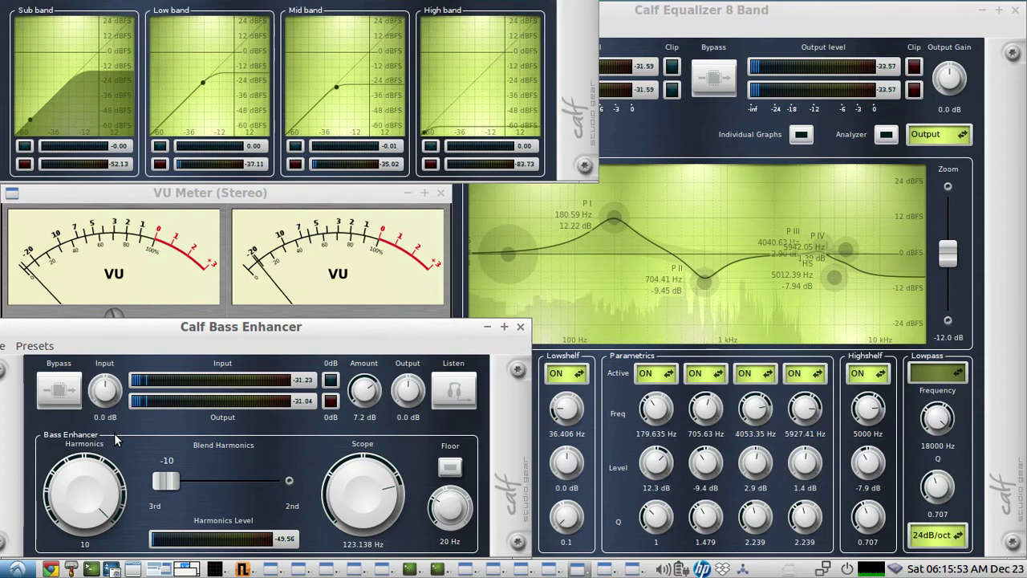
# - Compare the Equalizer in and out several more times, leaving it bypassed
pyautogui.click(722, 85)
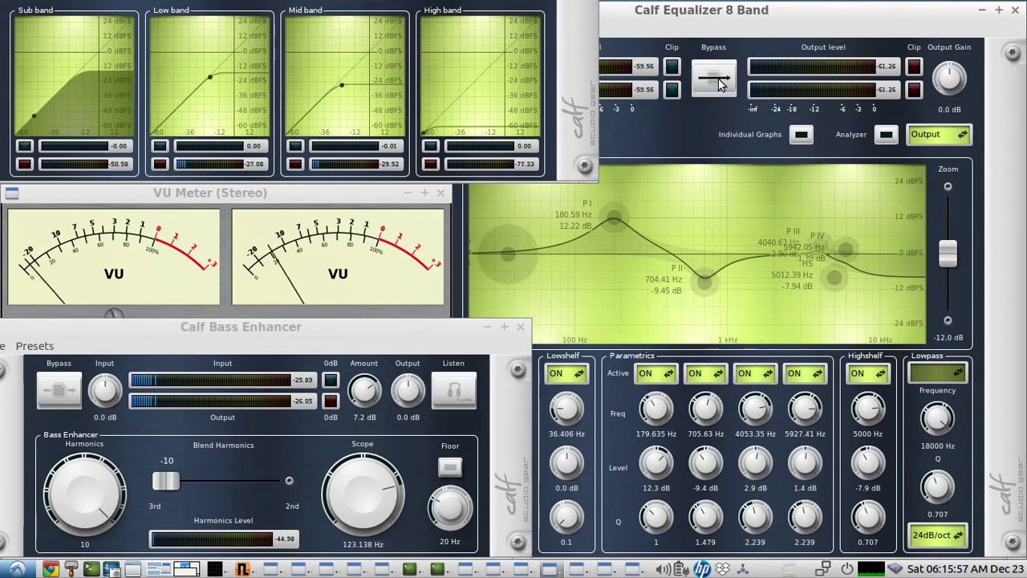
pyautogui.click(719, 84)
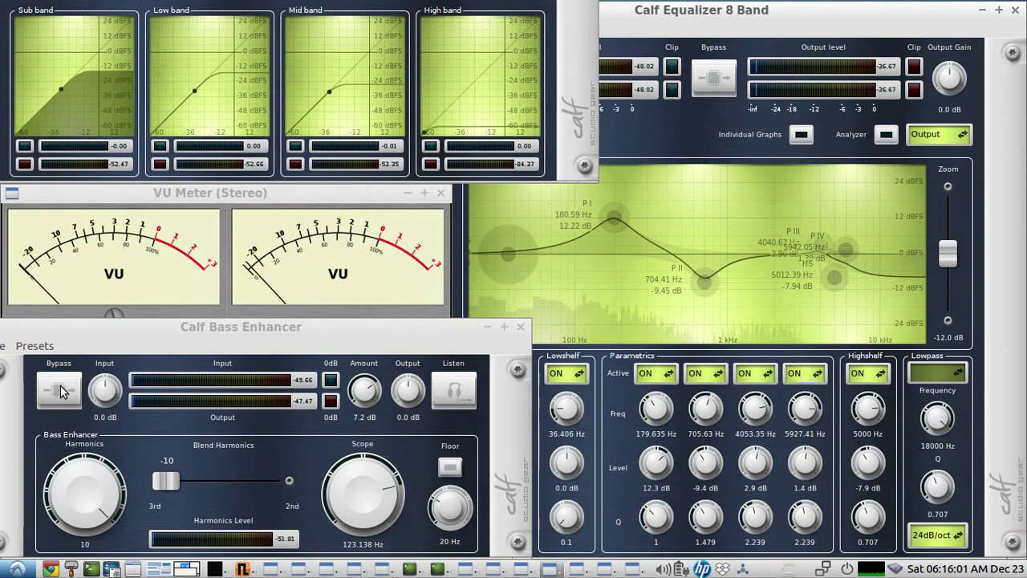
pyautogui.click(269, 335)
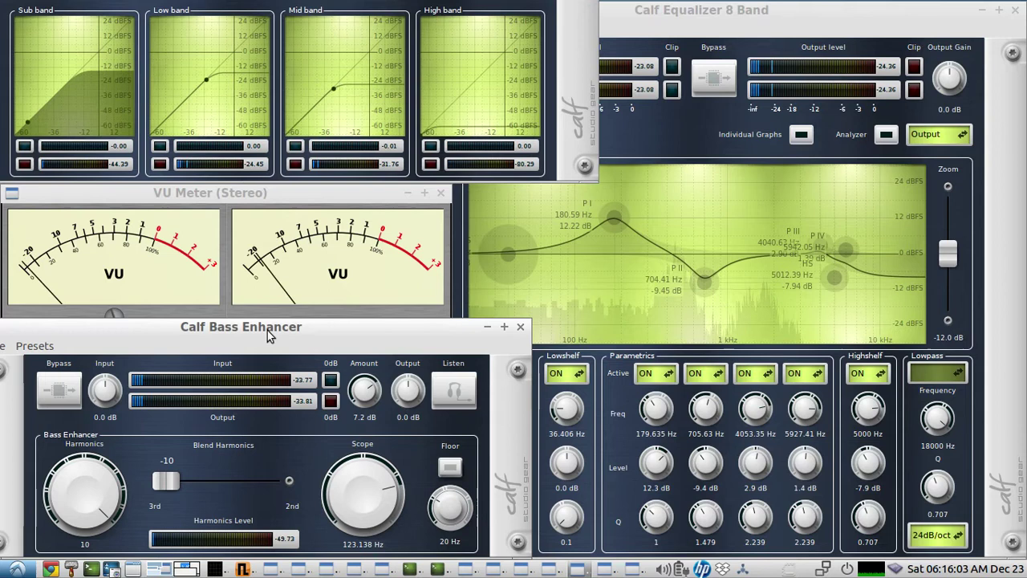
pyautogui.click(713, 80)
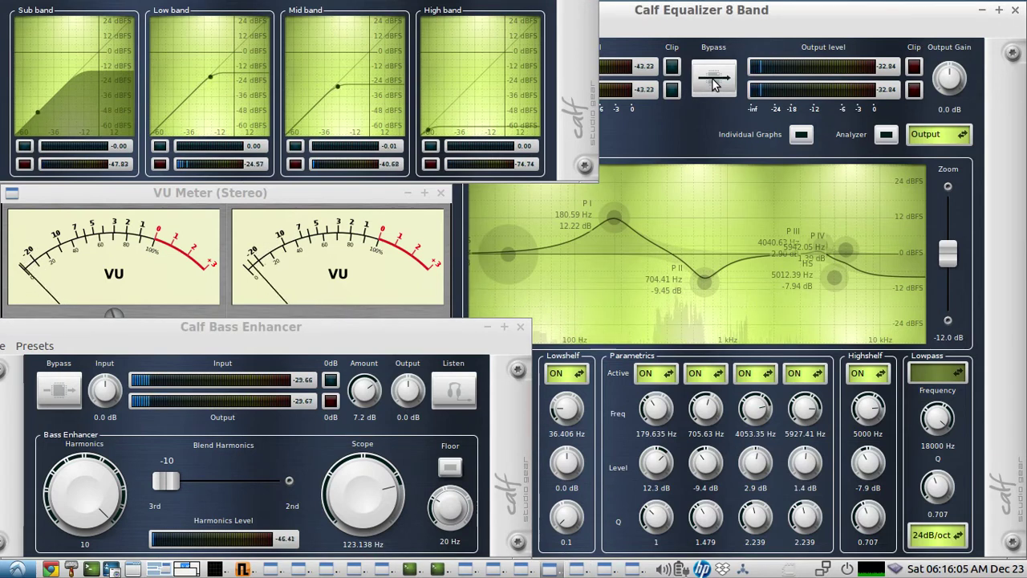
pyautogui.click(714, 84)
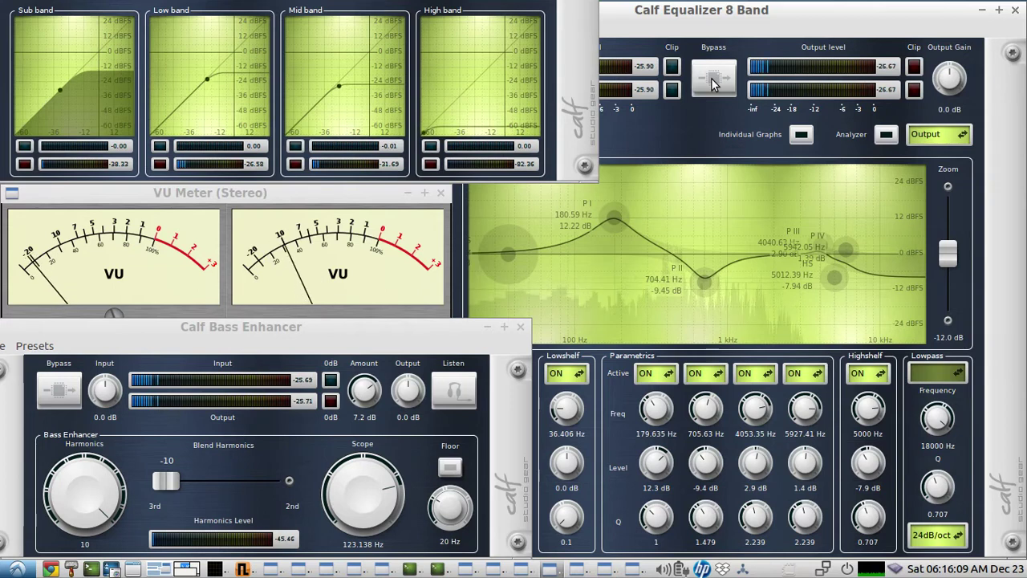
pyautogui.click(714, 83)
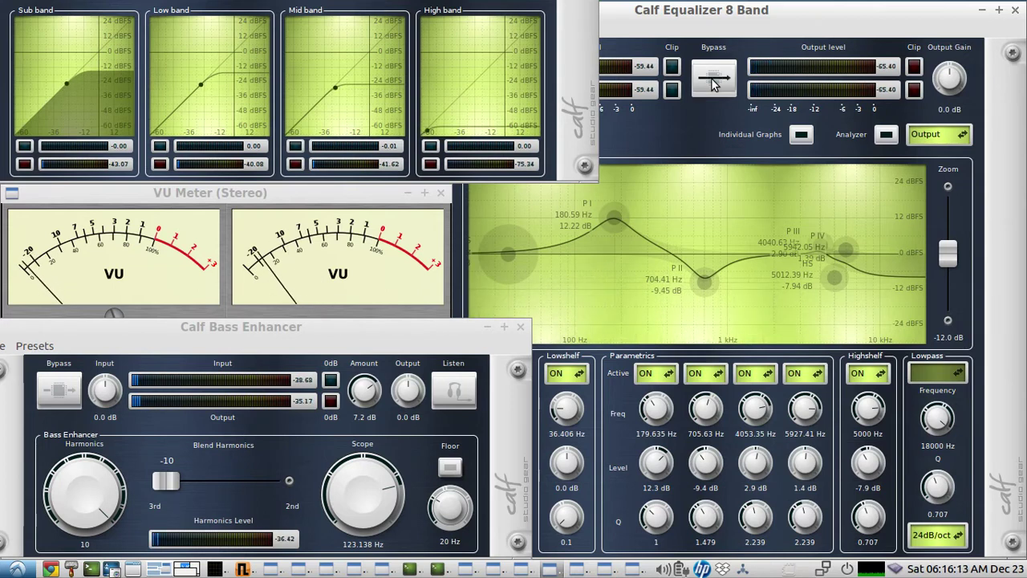
# - Restore the Equalizer, then A/B the Bass Enhancer three times, ending with it bypassed
pyautogui.click(713, 83)
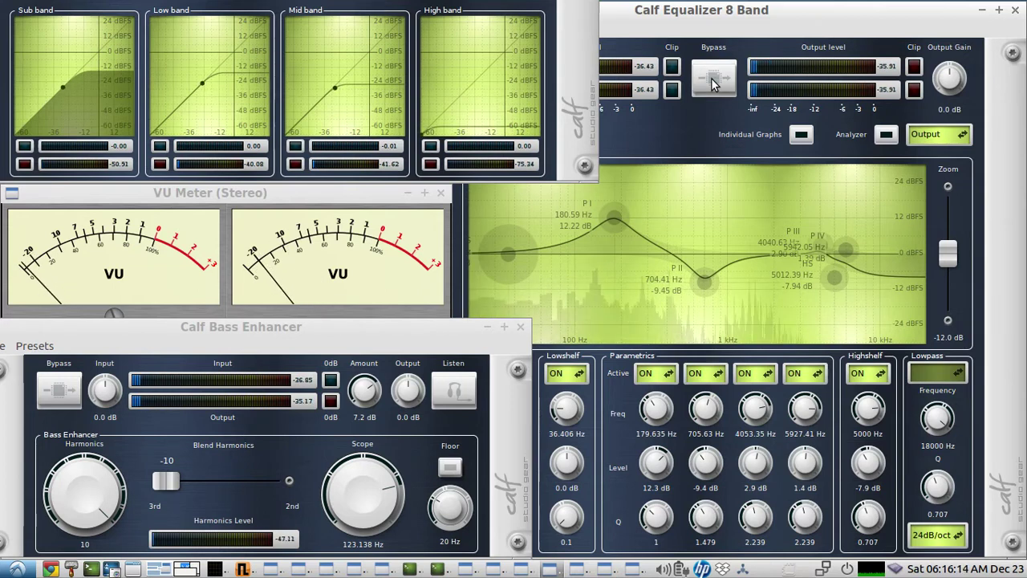
pyautogui.click(68, 391)
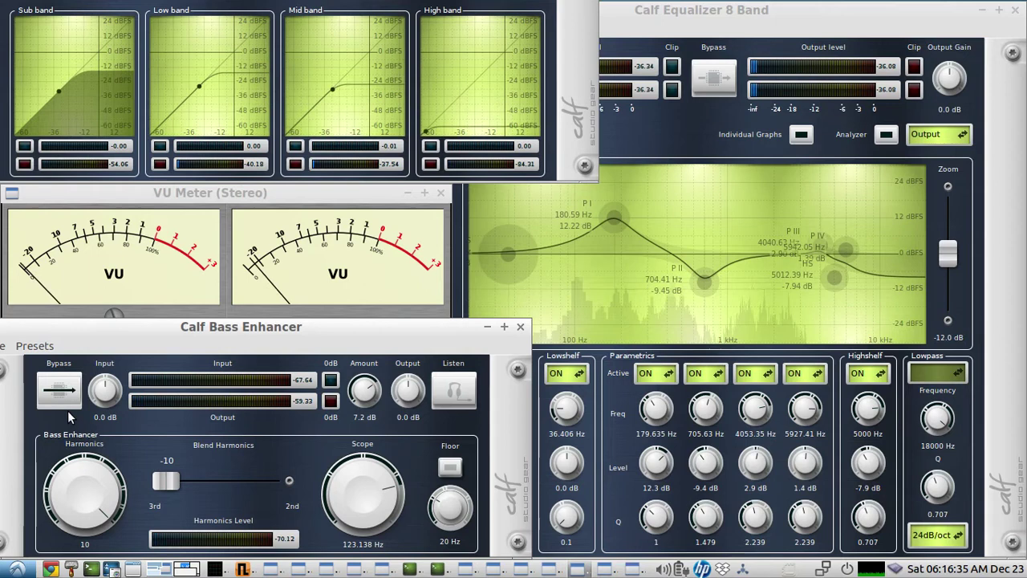
pyautogui.click(67, 399)
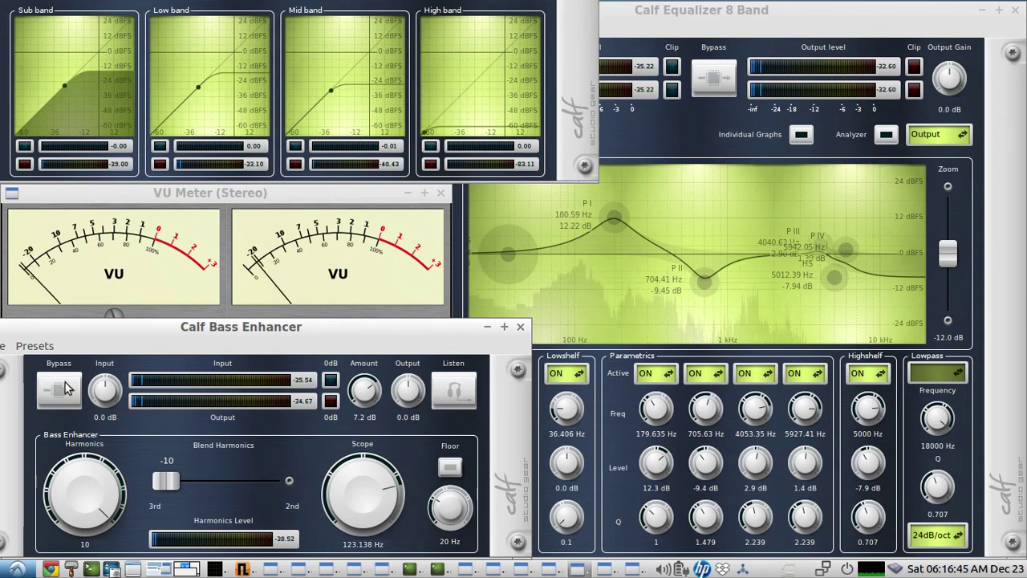
pyautogui.click(79, 401)
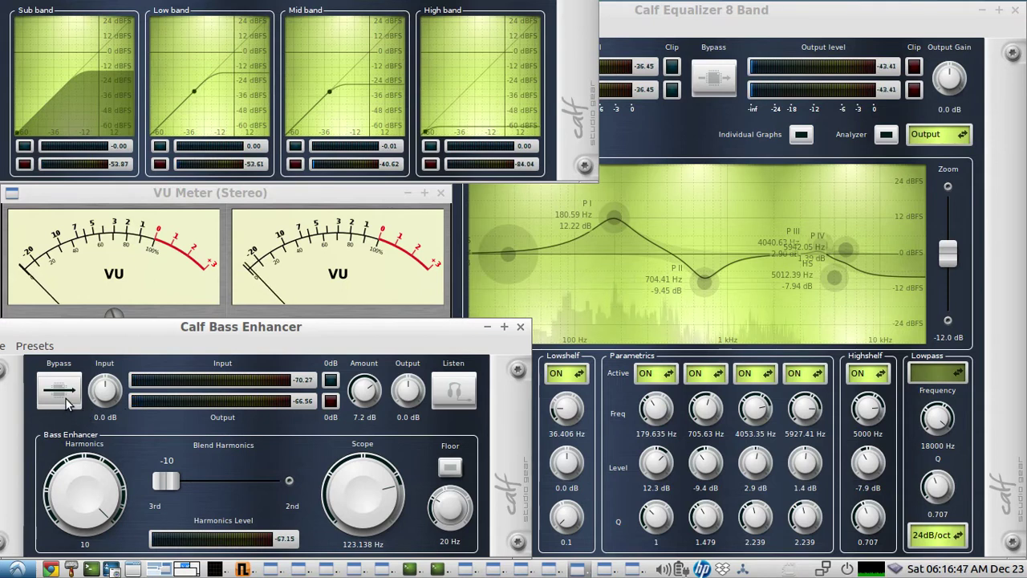
pyautogui.click(68, 404)
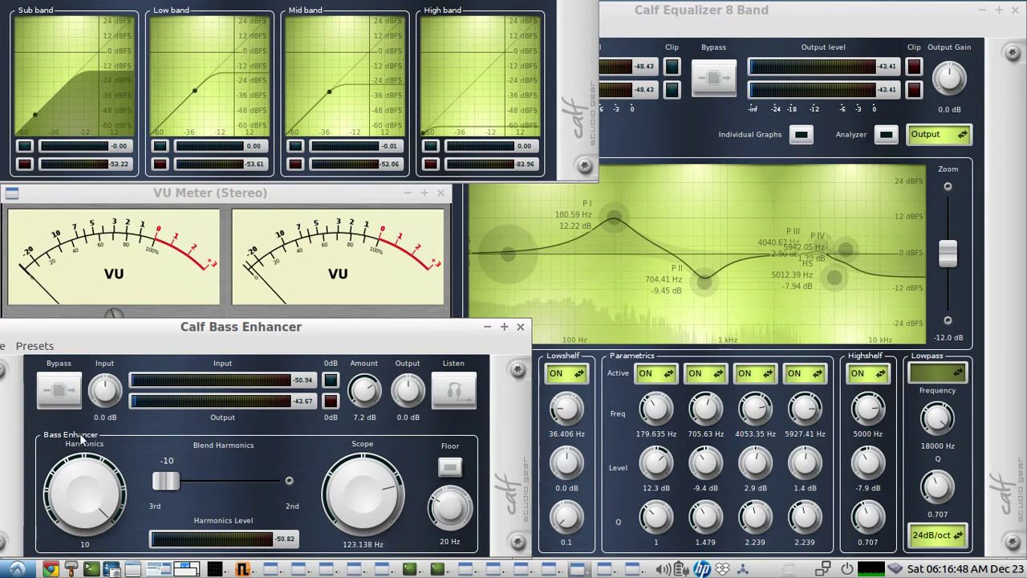
pyautogui.click(64, 394)
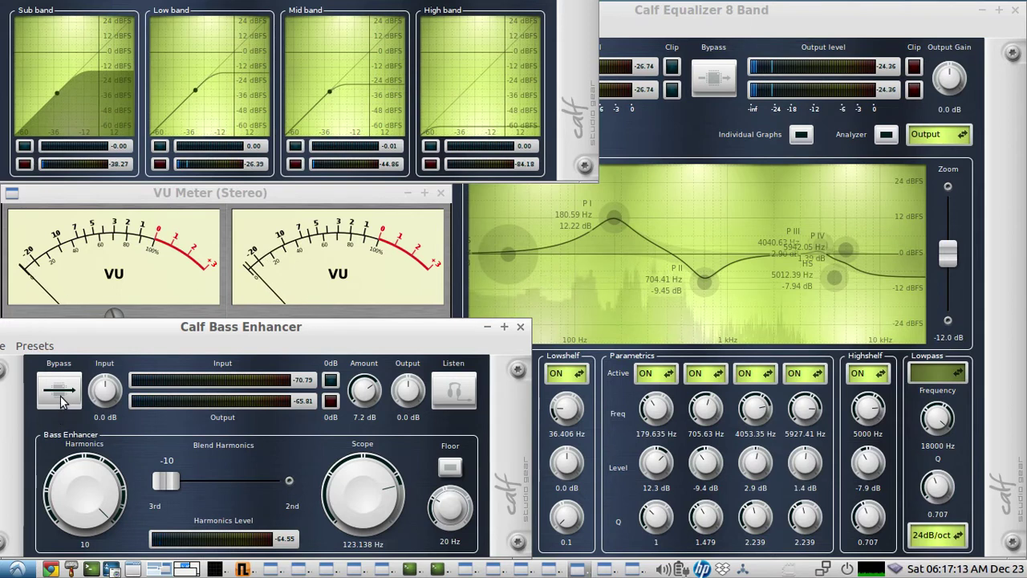
# - Re-enable the Bass Enhancer, set Blend Harmonics to -10, and raise EQ P III level to 5.1 dB
pyautogui.click(63, 393)
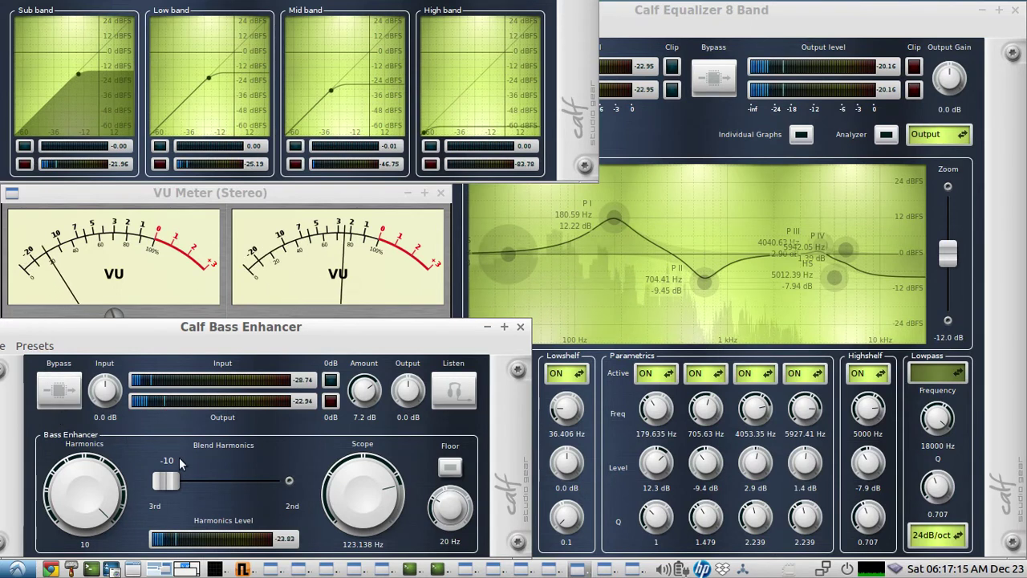
pyautogui.moveTo(168, 480); pyautogui.dragTo(168, 507)
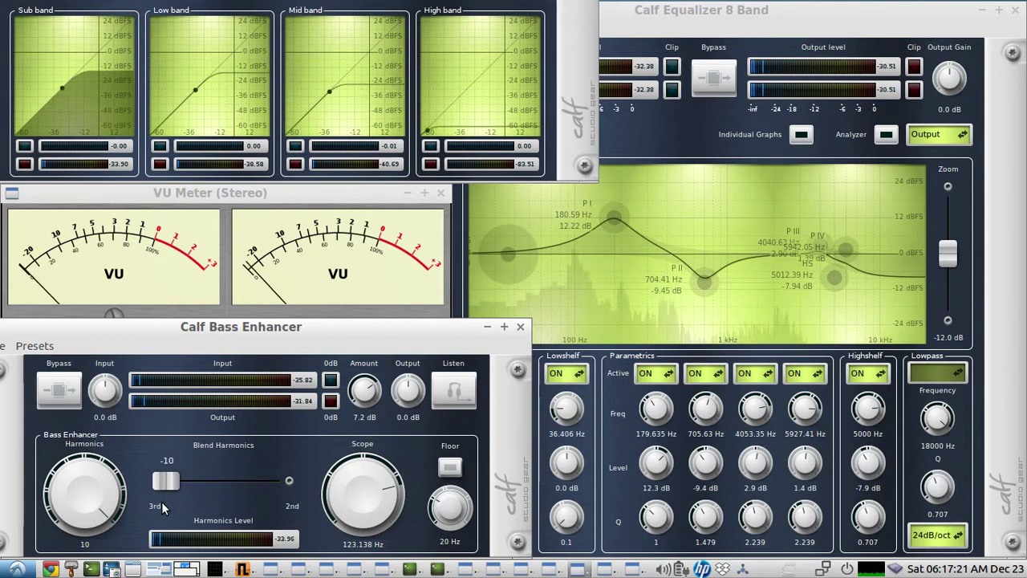
pyautogui.moveTo(157, 502)
pyautogui.mouseDown()
pyautogui.moveTo(281, 504)
pyautogui.moveTo(165, 502)
pyautogui.mouseUp()
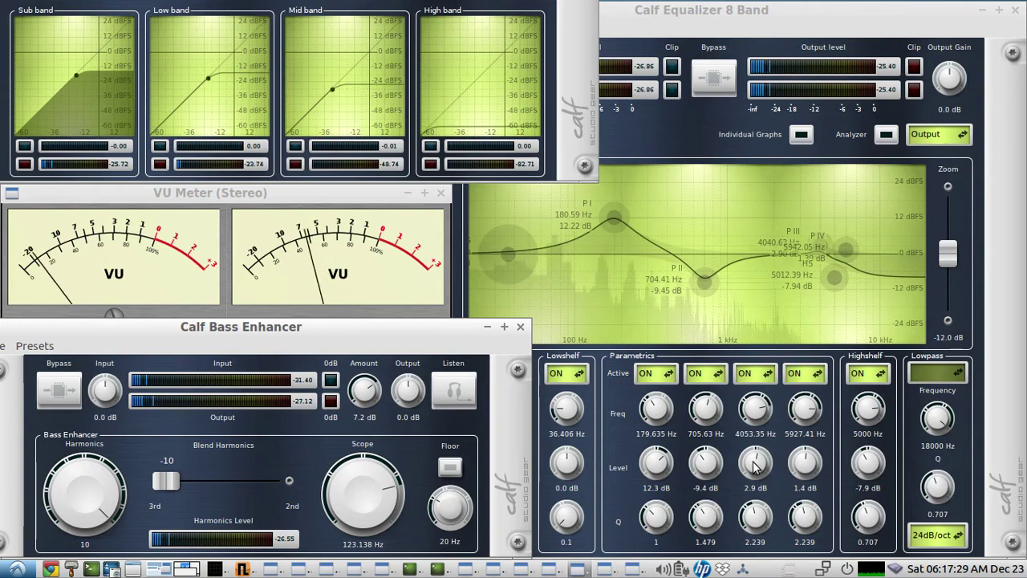
pyautogui.moveTo(760, 476); pyautogui.dragTo(805, 465)
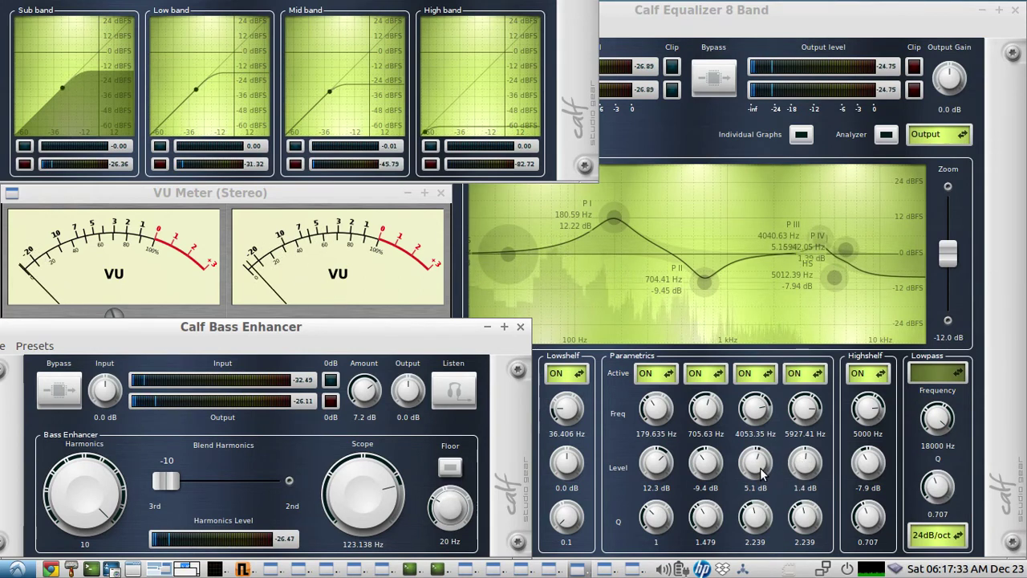
pyautogui.moveTo(758, 472); pyautogui.dragTo(759, 473)
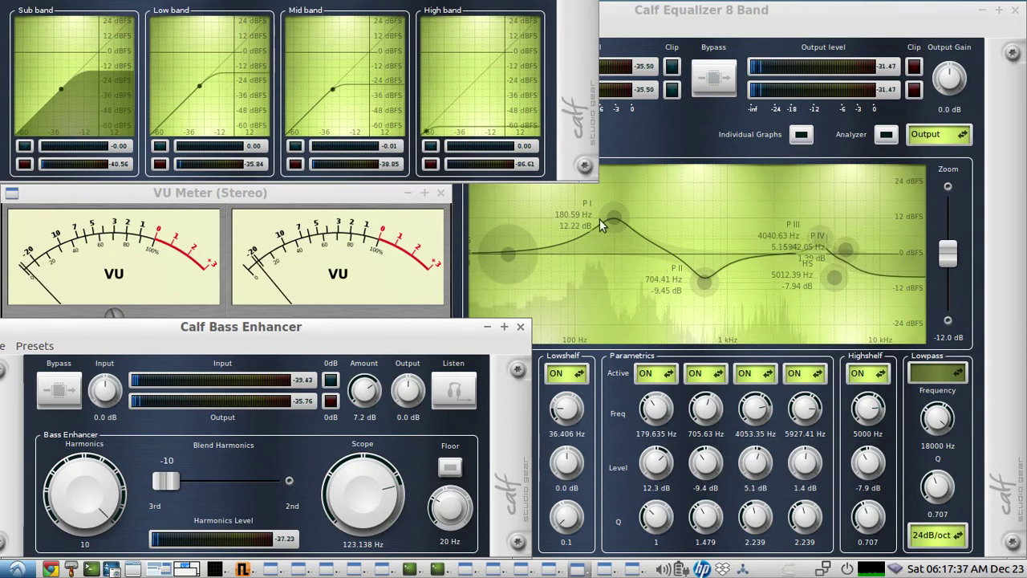
# - Bypass the Equalizer and tune the P III frequency to about 2771.8 Hz
pyautogui.click(719, 88)
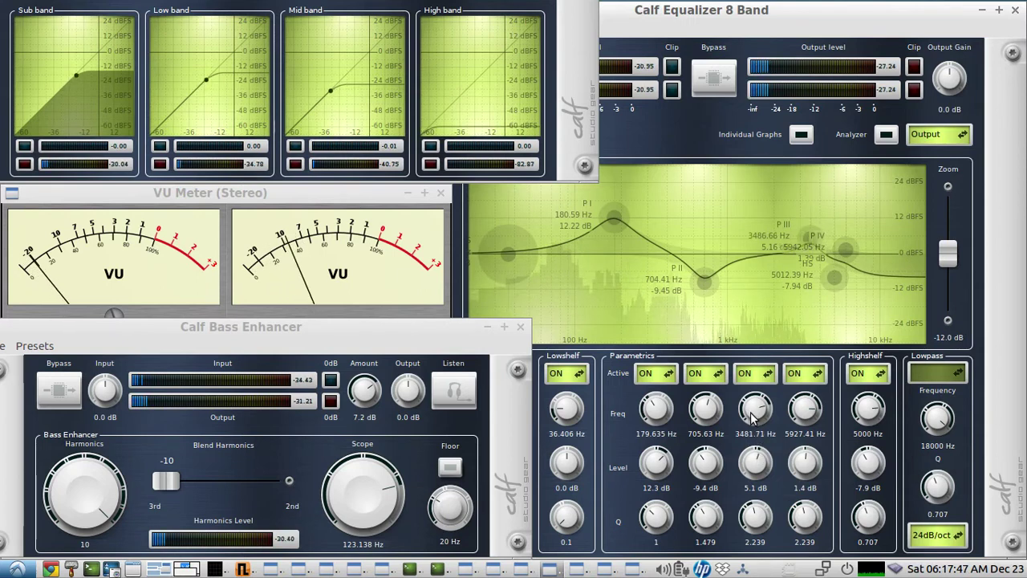
pyautogui.scroll(-3, 751, 414)
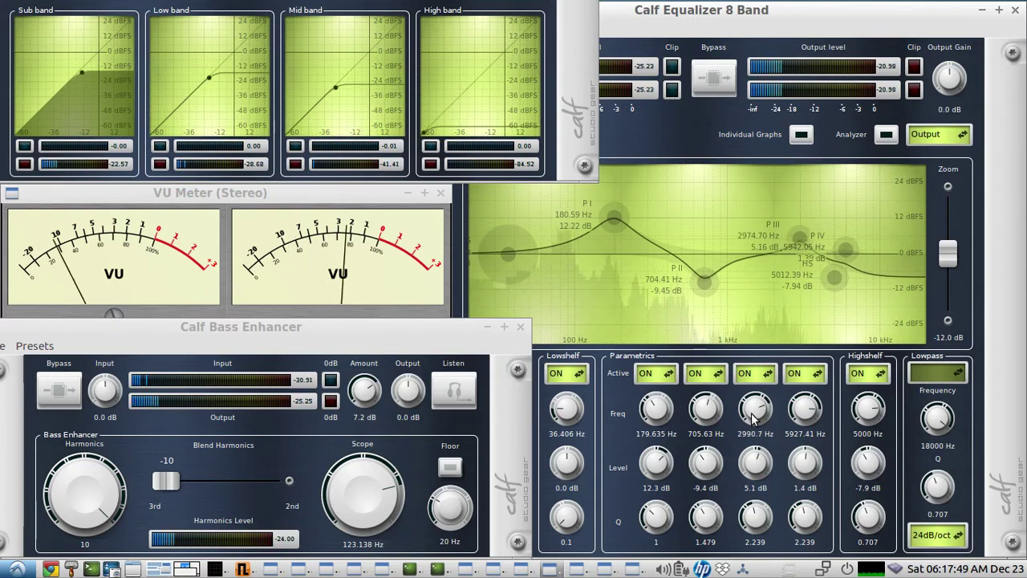
pyautogui.scroll(-4, 753, 415)
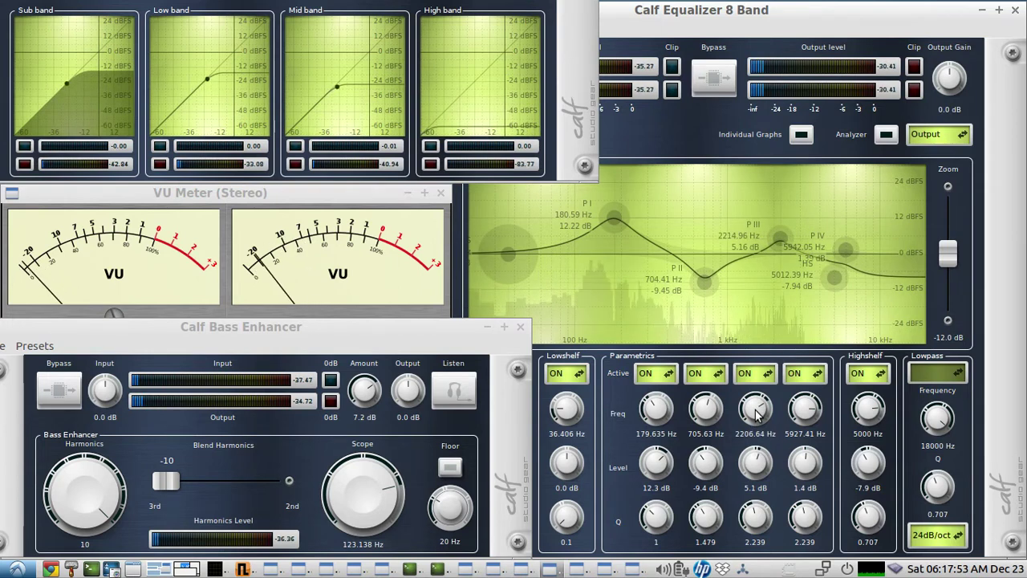
pyautogui.scroll(-1, 754, 413)
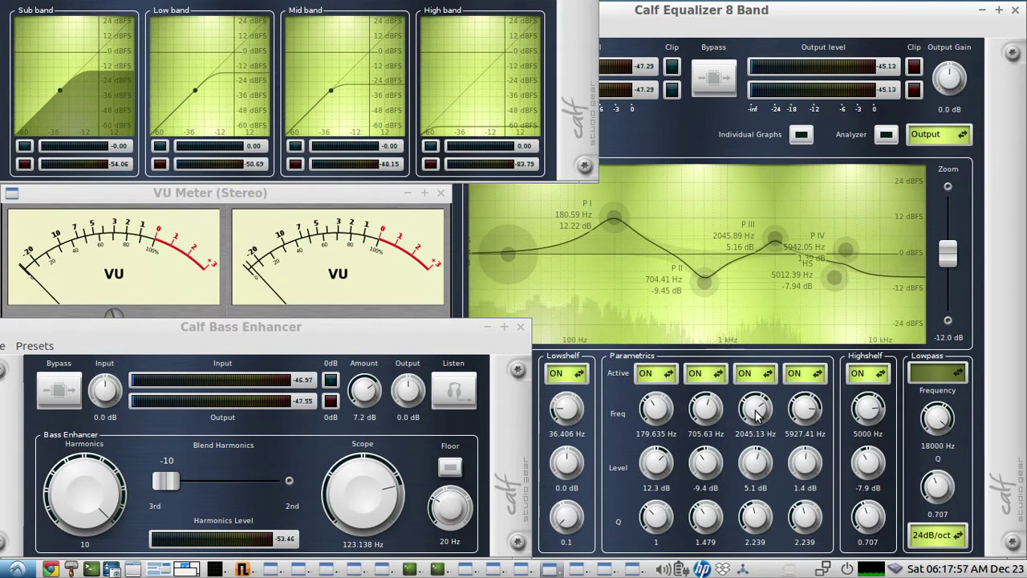
pyautogui.scroll(5, 756, 413)
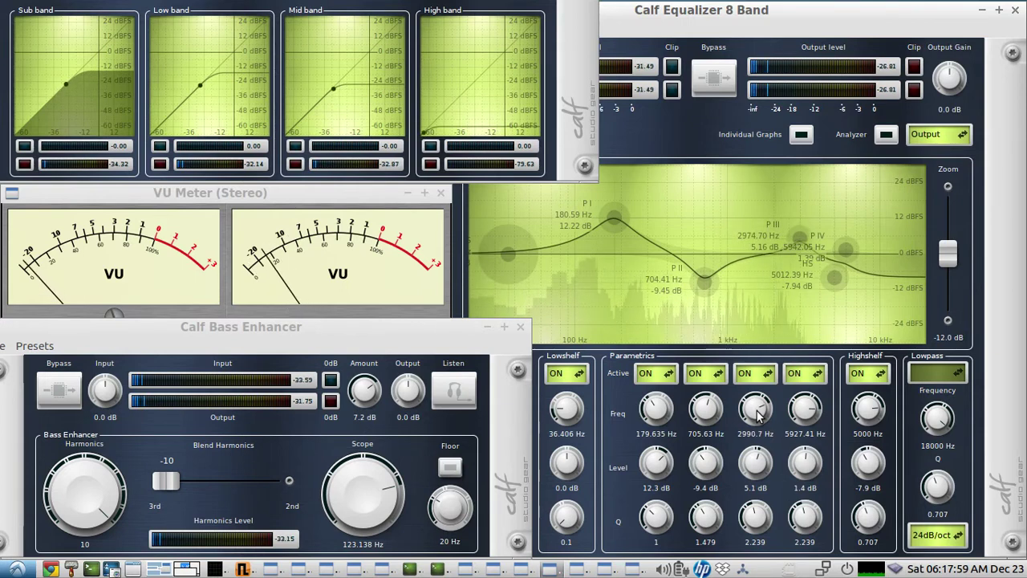
pyautogui.scroll(4, 757, 411)
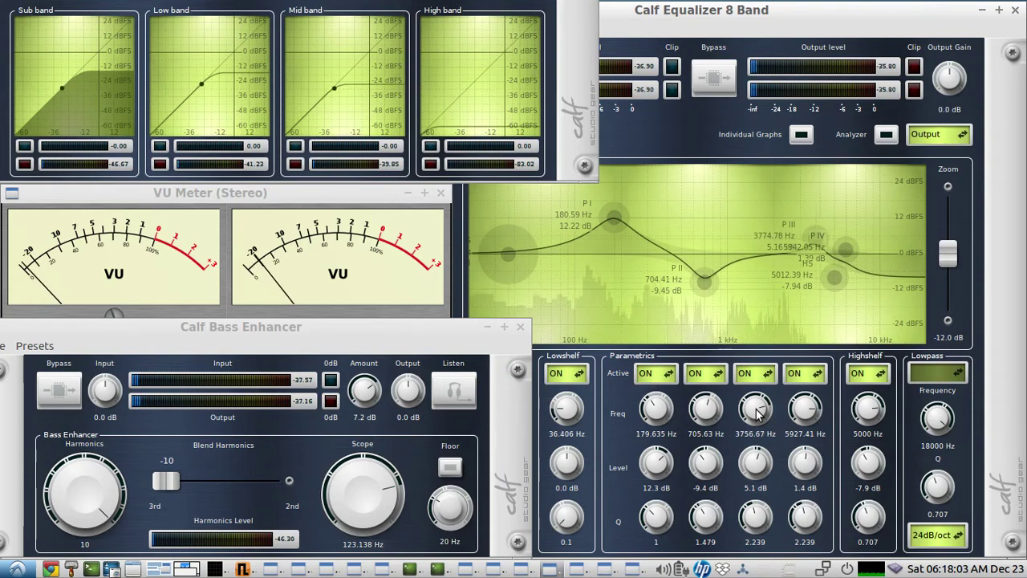
pyautogui.scroll(-5, 756, 411)
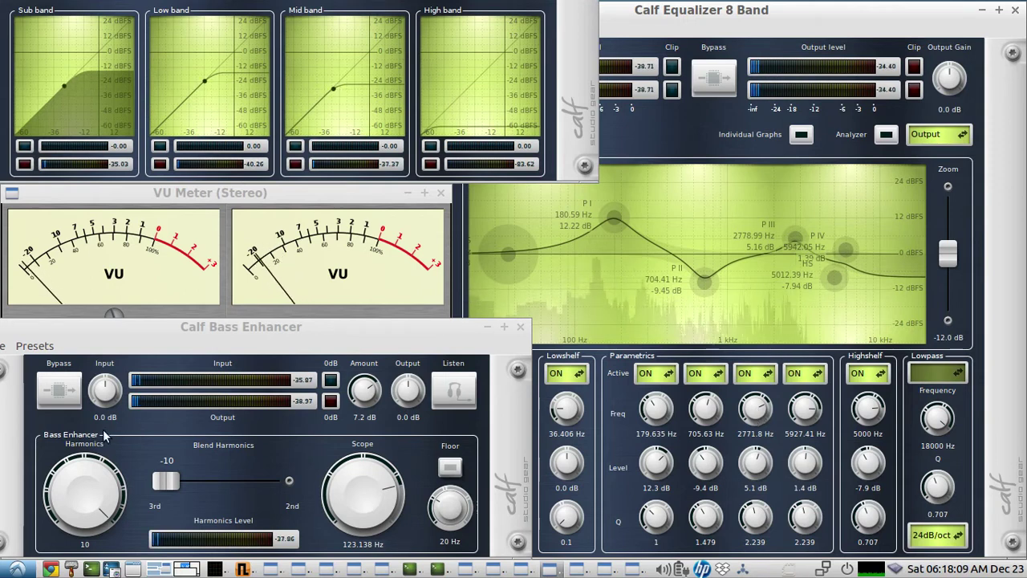
# - A/B the Equalizer bypass, then retune the P IV frequency to 5091.49 Hz
pyautogui.click(714, 77)
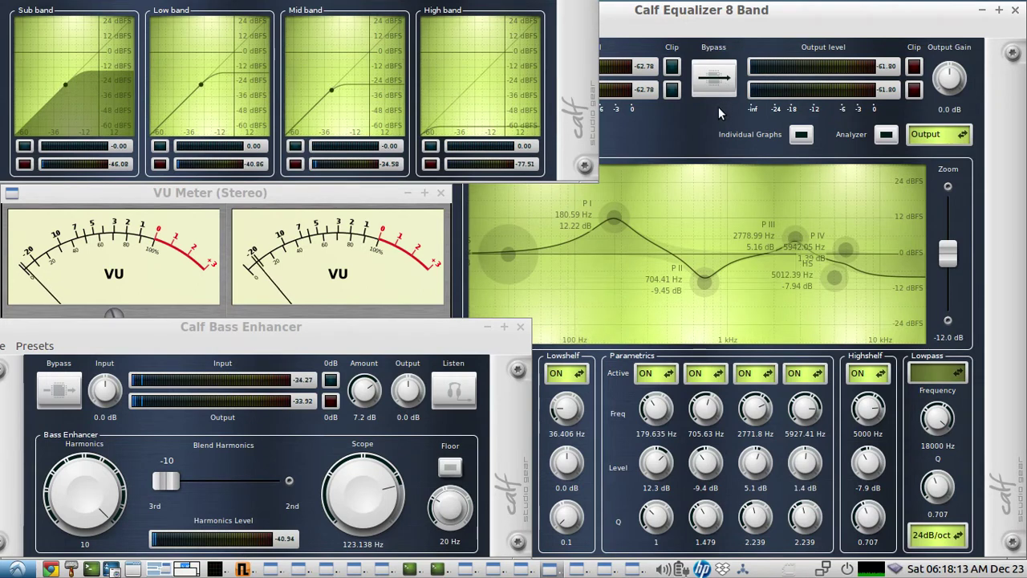
pyautogui.click(720, 85)
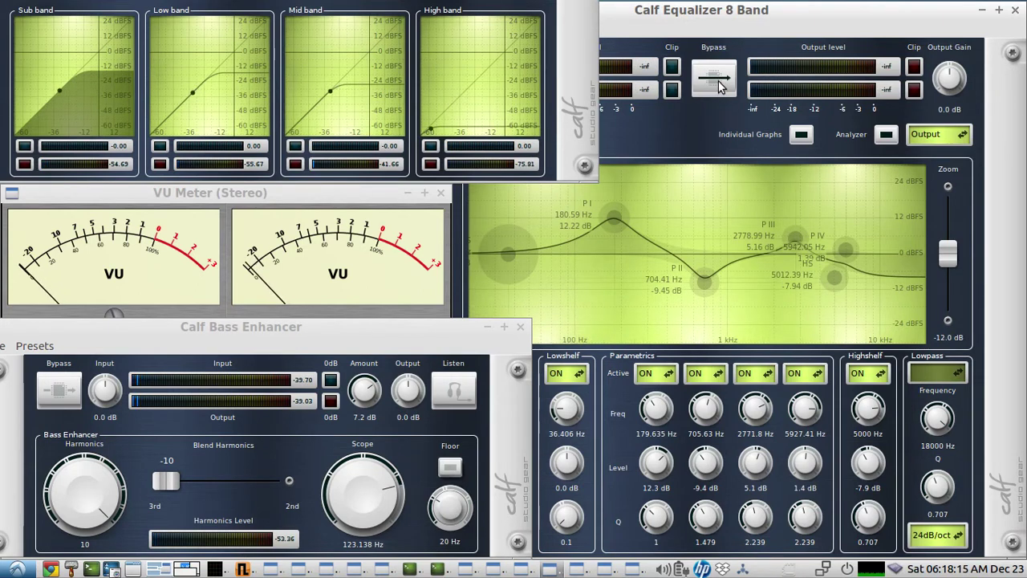
pyautogui.click(720, 84)
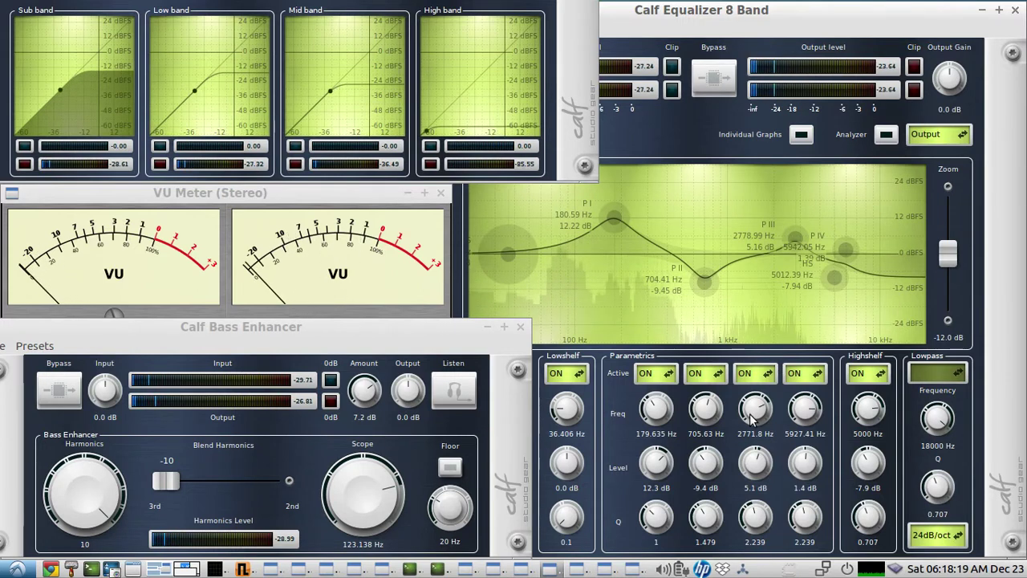
pyautogui.scroll(5, 808, 413)
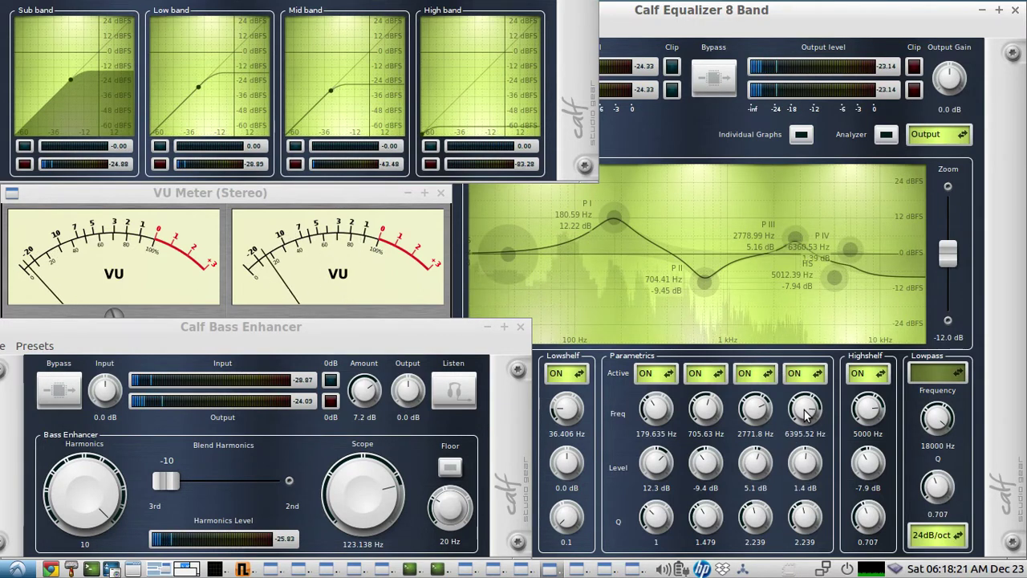
pyautogui.scroll(-4, 808, 414)
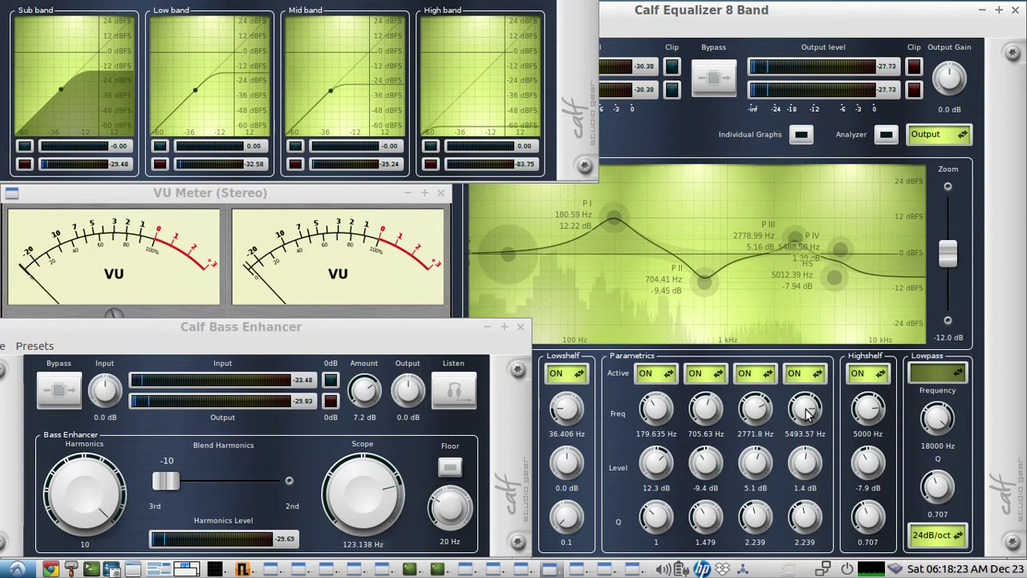
pyautogui.scroll(-1, 808, 414)
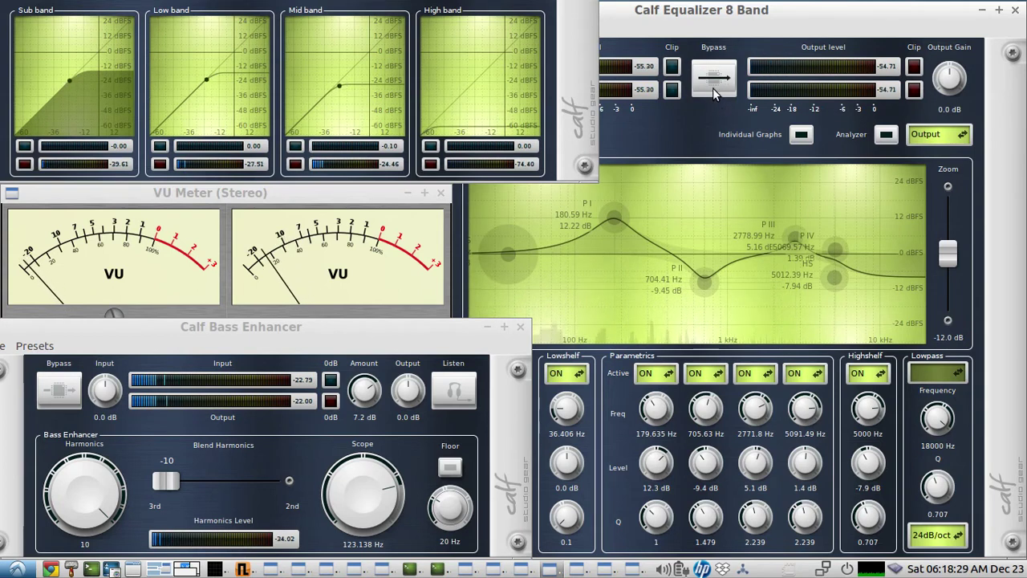
# - Re-enable the Equalizer and bypass the Bass Enhancer to compare the radio audio
pyautogui.click(714, 83)
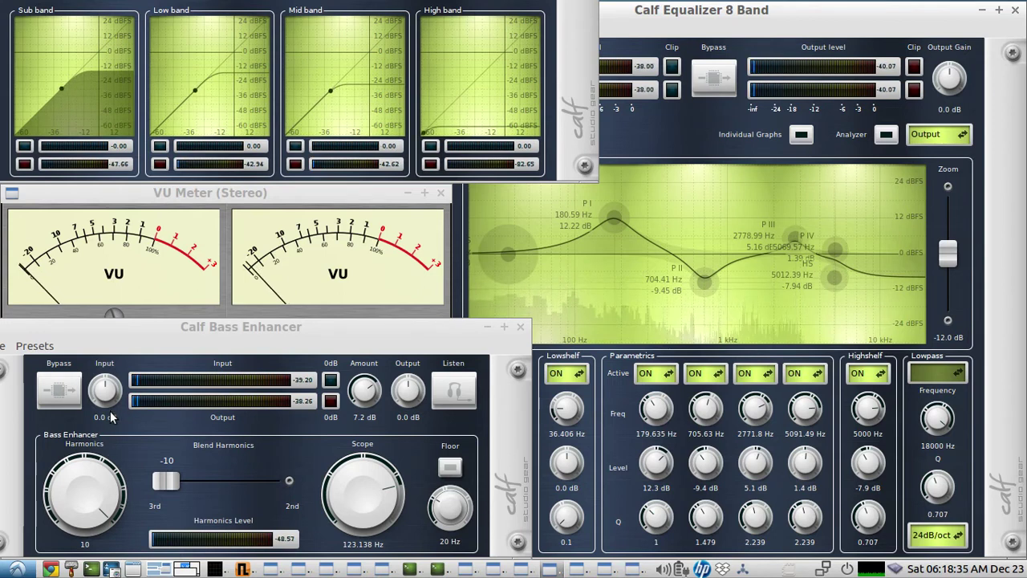
pyautogui.click(62, 398)
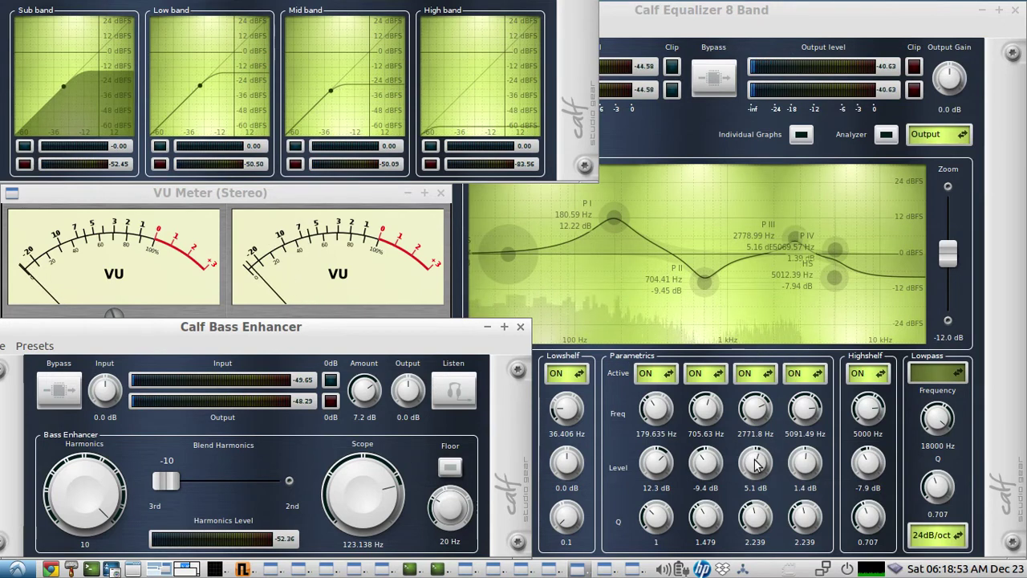
# - Lower the EQ P III level to 4.3 dB and raise its frequency to 3226.88 Hz
pyautogui.scroll(-2, 756, 463)
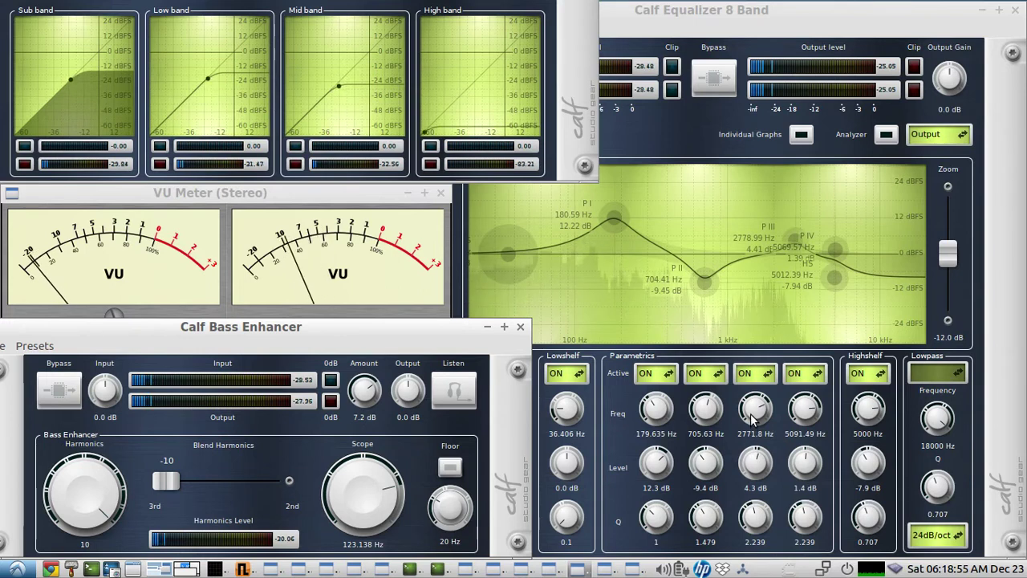
pyautogui.scroll(2, 752, 419)
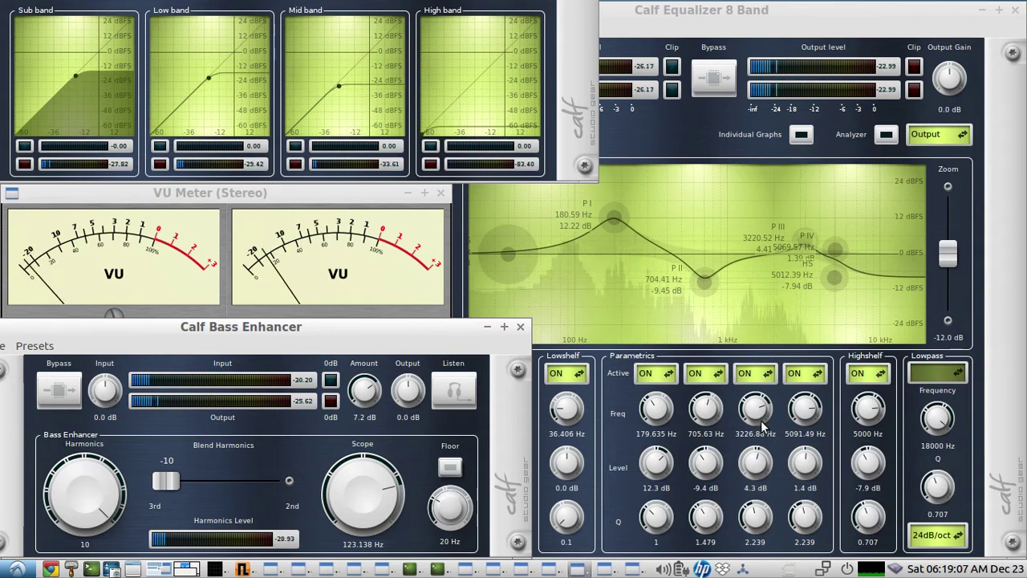
# - Bypass and restore the retuned Equalizer, then bypass the Bass Enhancer
pyautogui.click(716, 80)
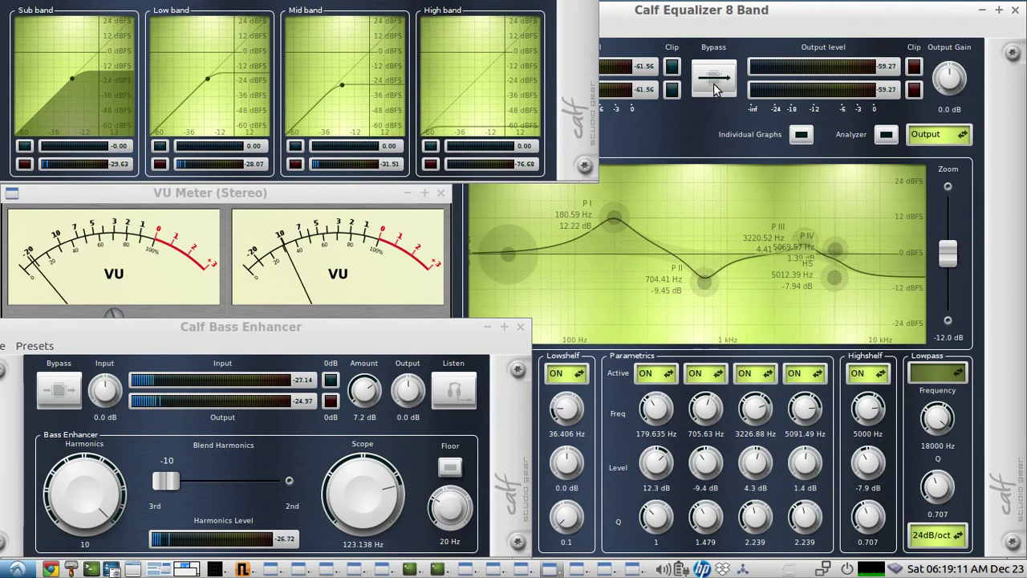
pyautogui.click(716, 86)
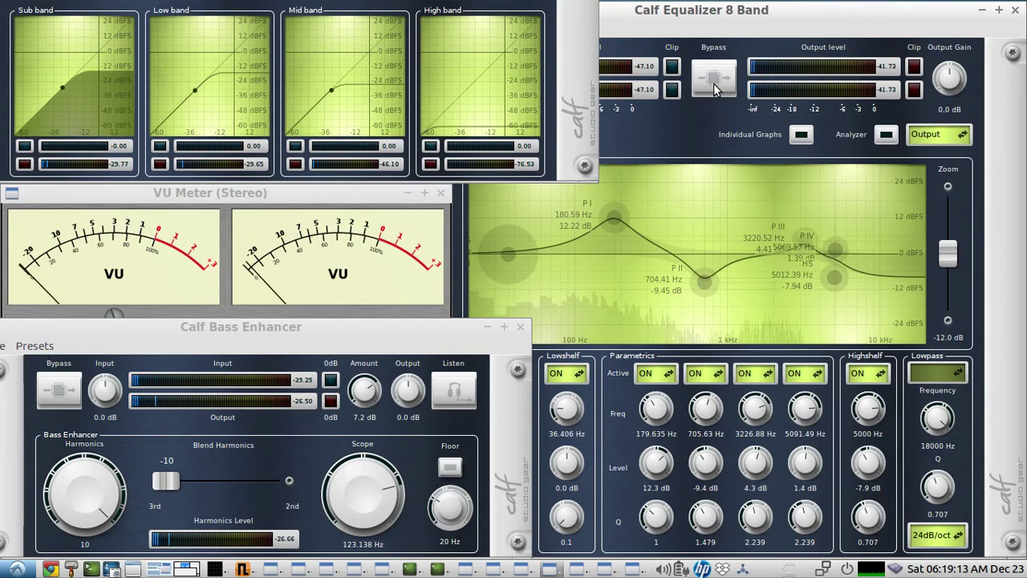
pyautogui.click(64, 398)
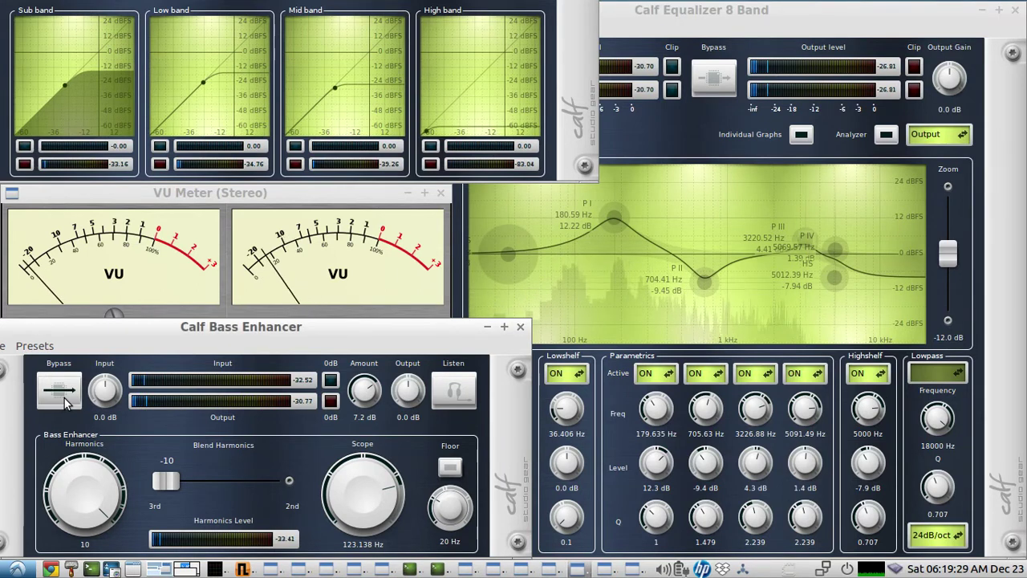
pyautogui.click(65, 398)
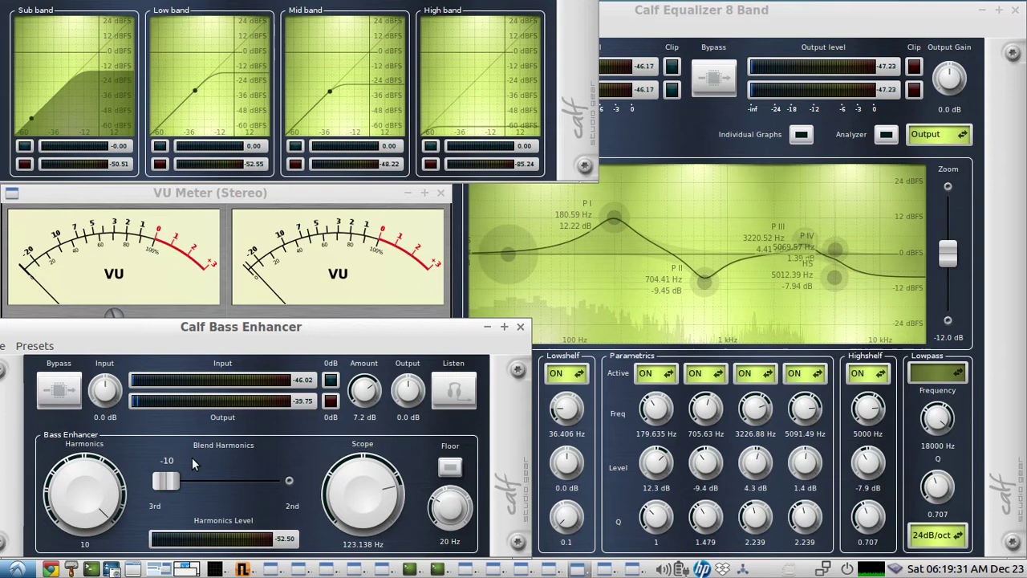
pyautogui.moveTo(171, 488); pyautogui.dragTo(177, 491)
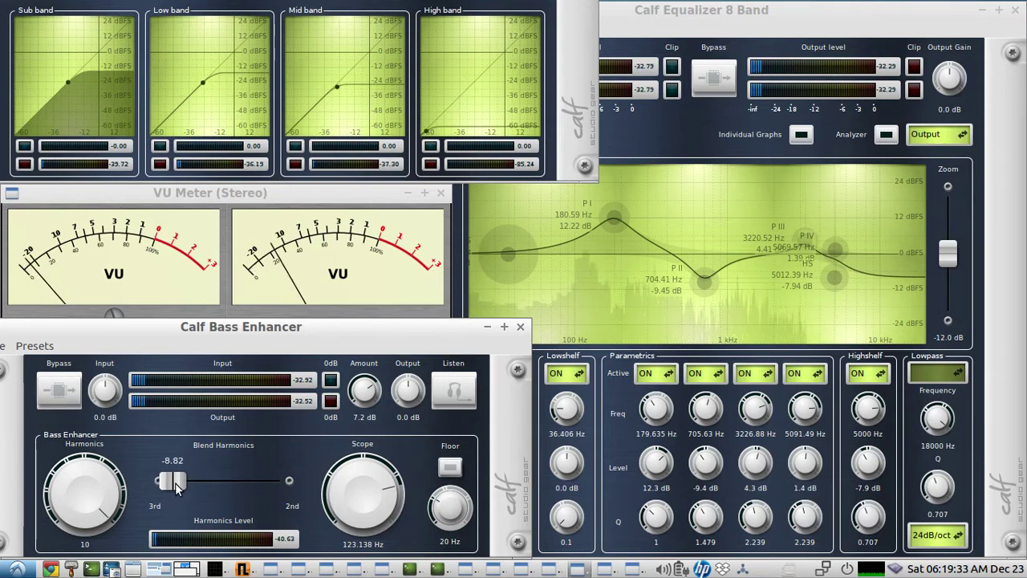
pyautogui.click(74, 401)
pyautogui.click(75, 407)
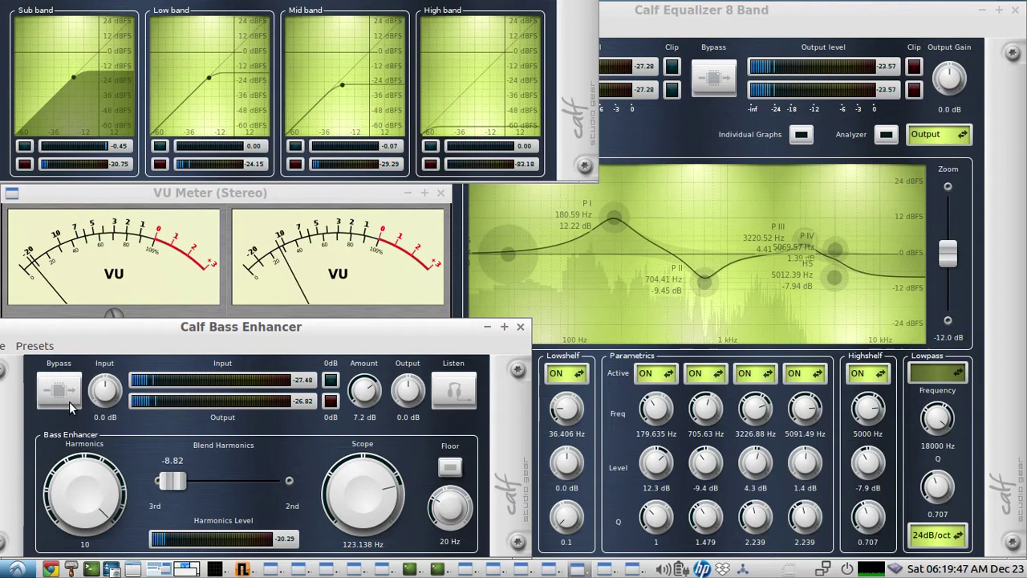
pyautogui.click(71, 401)
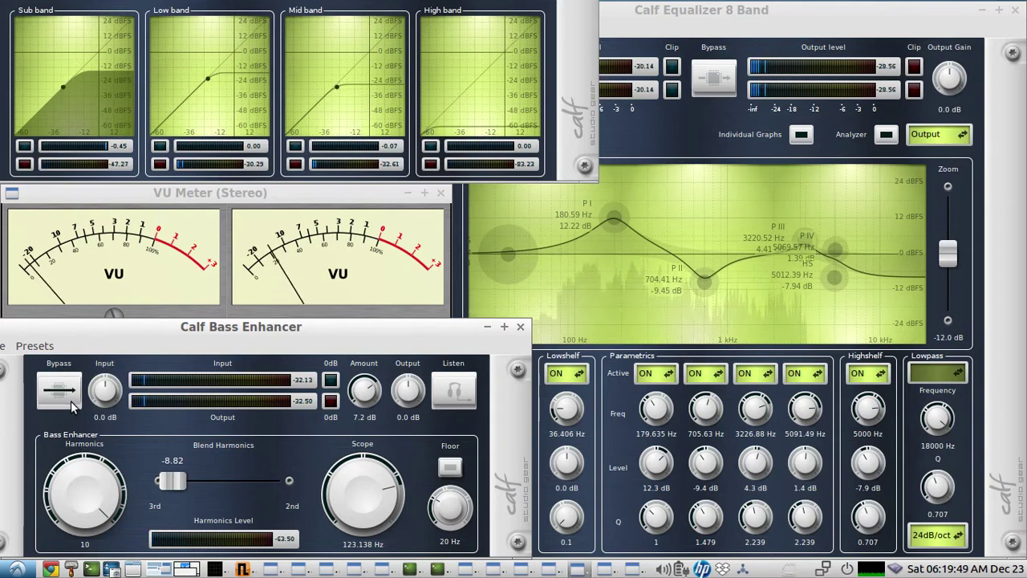
pyautogui.click(70, 401)
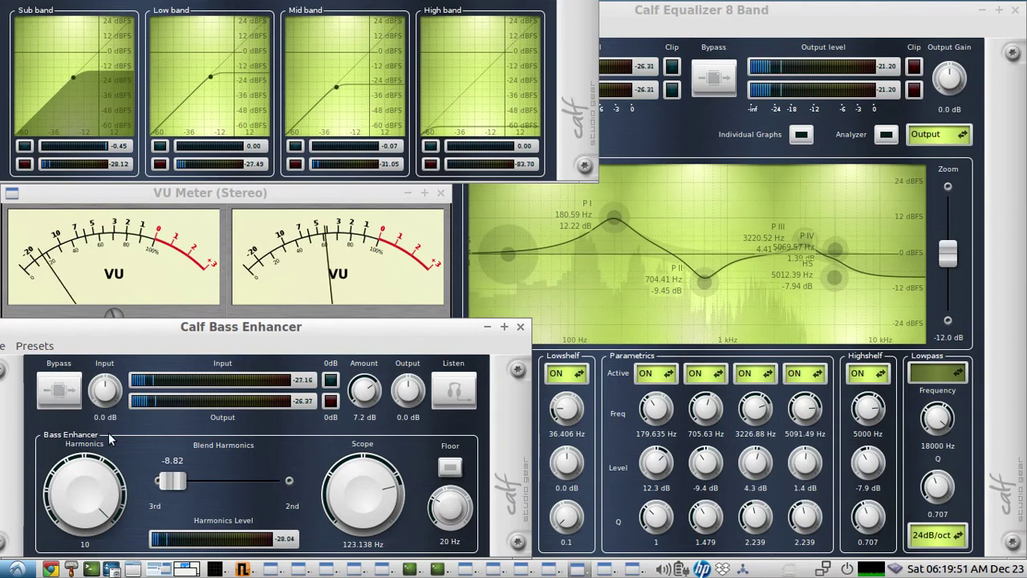
pyautogui.moveTo(172, 483)
pyautogui.mouseDown()
pyautogui.moveTo(192, 488)
pyautogui.moveTo(185, 491)
pyautogui.mouseUp()
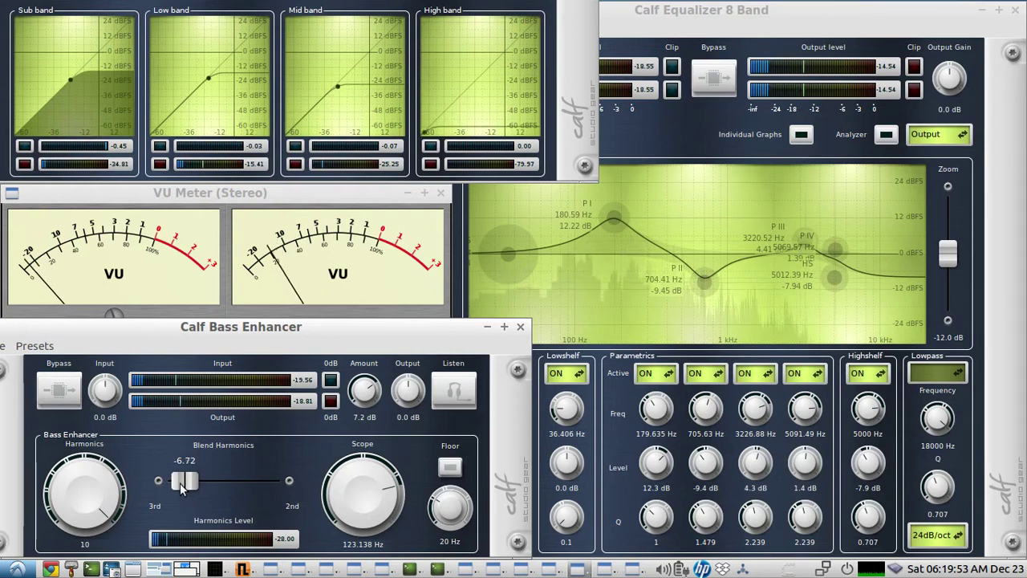
pyautogui.click(74, 403)
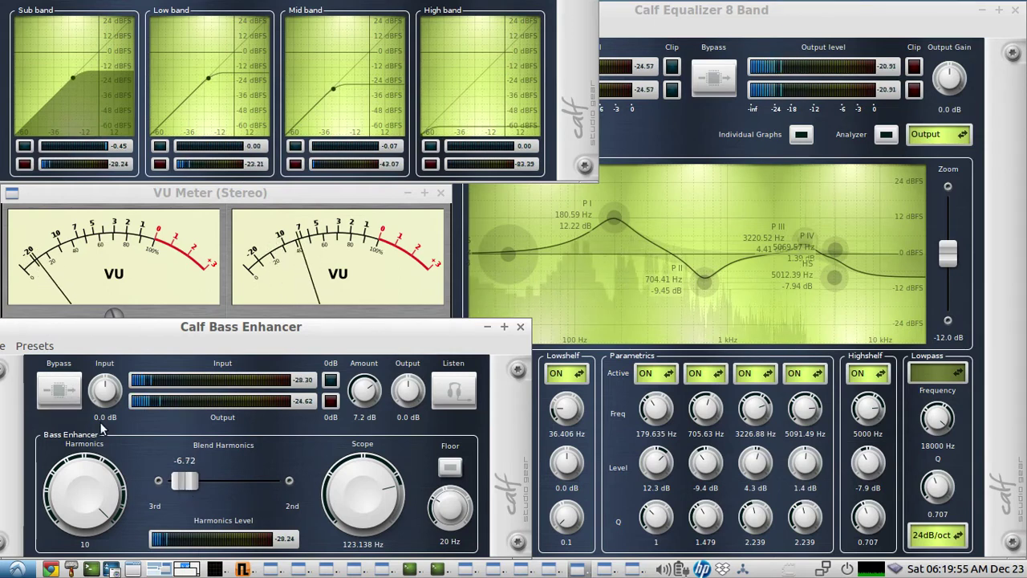
pyautogui.moveTo(185, 487); pyautogui.dragTo(214, 483)
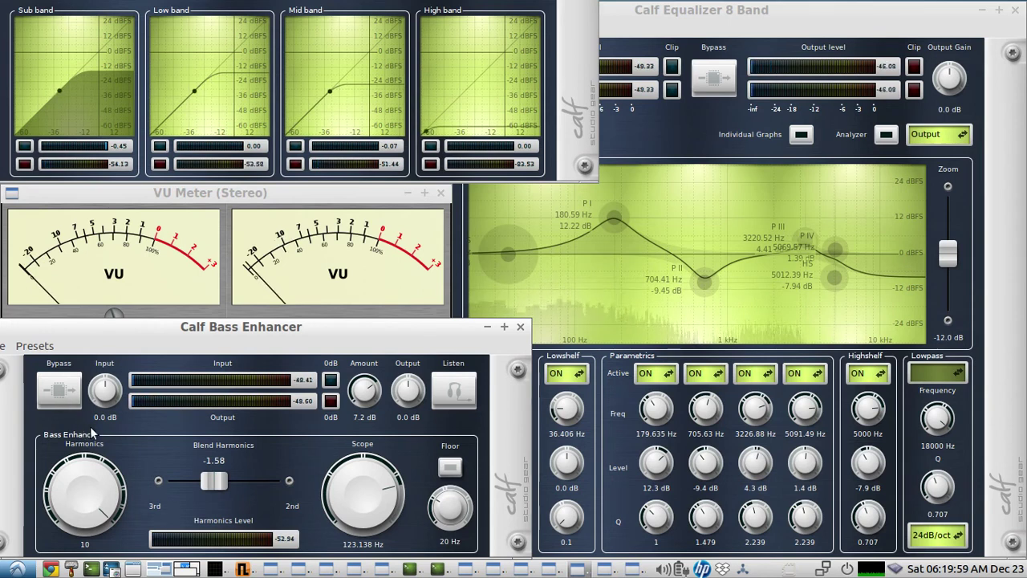
pyautogui.click(69, 400)
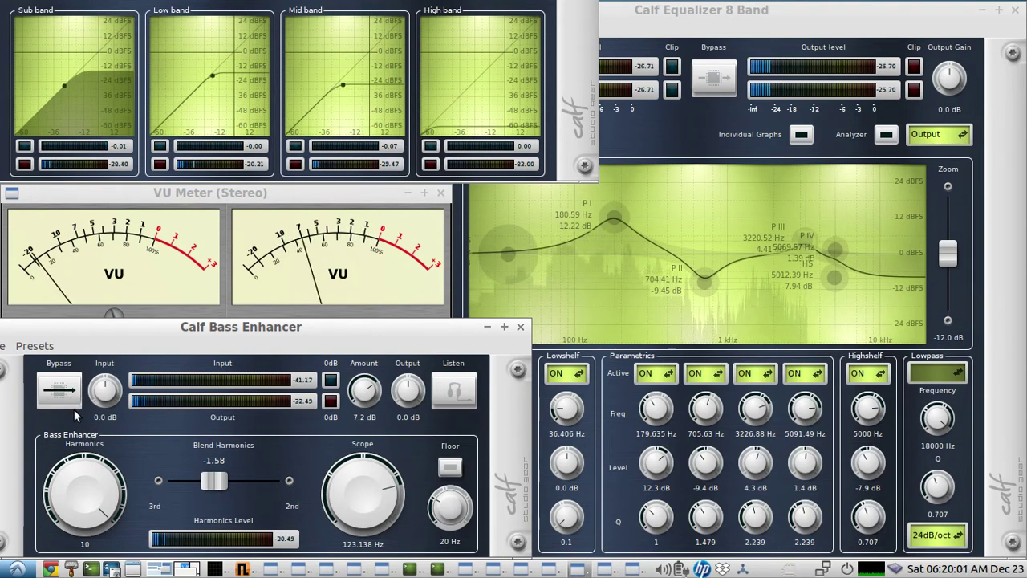
pyautogui.moveTo(214, 481)
pyautogui.mouseDown()
pyautogui.moveTo(281, 481)
pyautogui.moveTo(225, 491)
pyautogui.mouseUp()
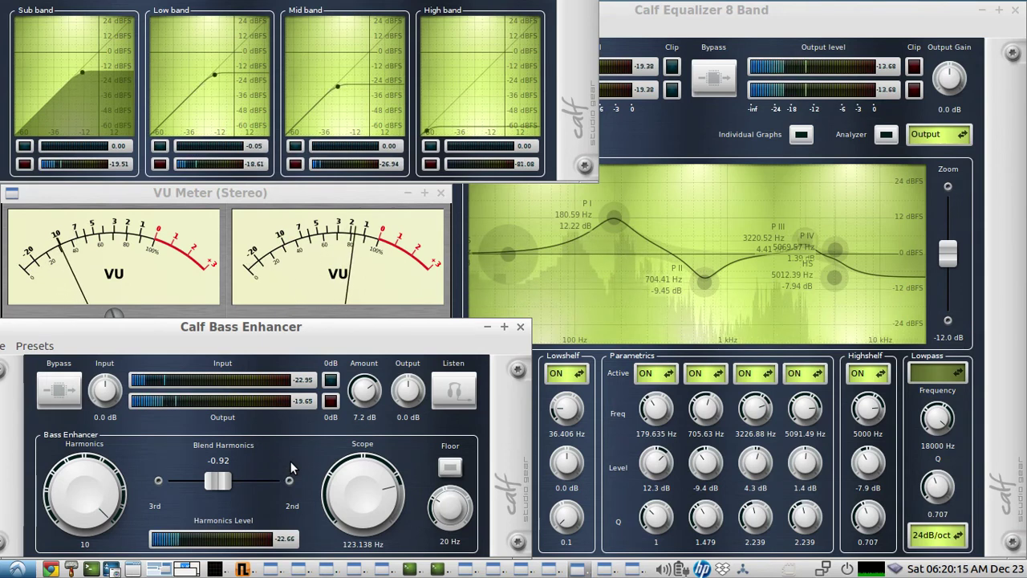
# - Toggle the Equalizer bypass on and off, then move to the Catia and flrig desktop
pyautogui.click(712, 86)
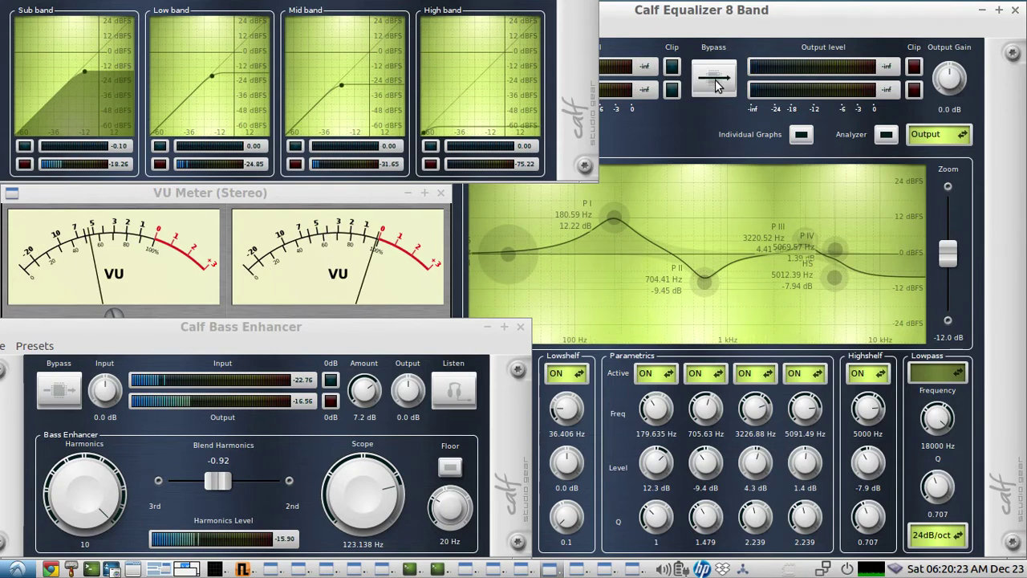
pyautogui.click(719, 87)
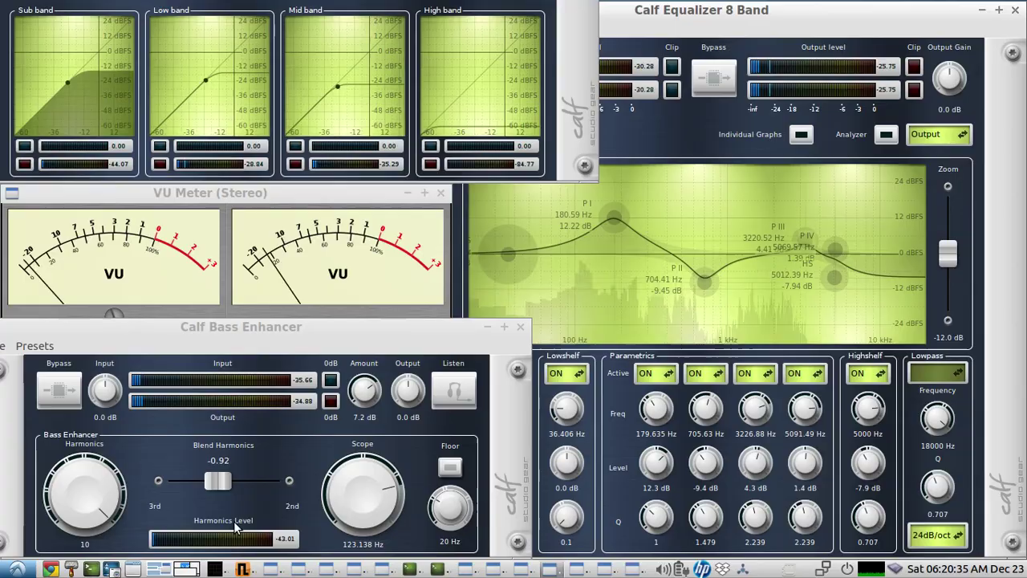
pyautogui.click(189, 569)
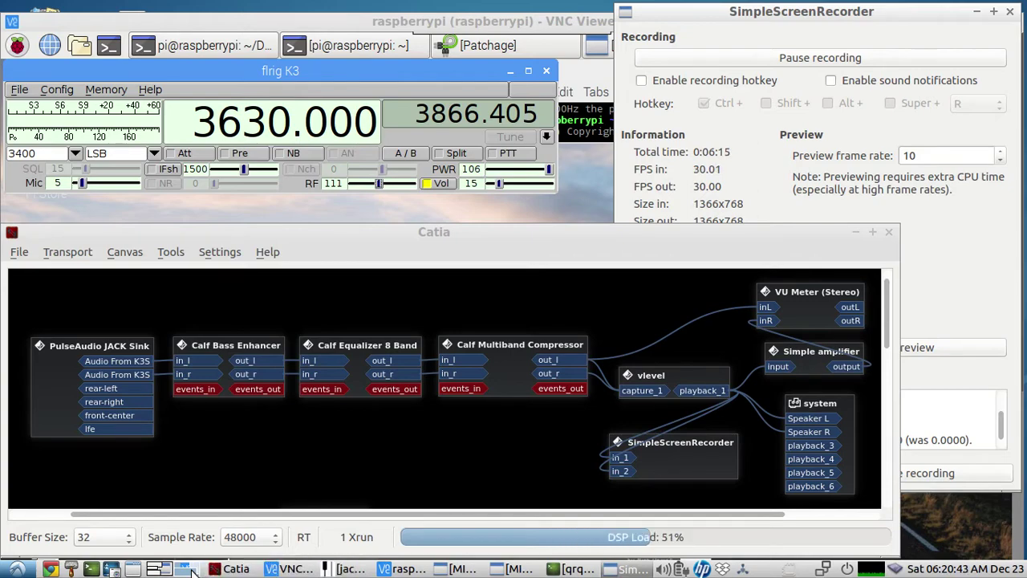
# - Return to desktop 1 and turn off the Bass Enhancer's bypass
pyautogui.click(170, 570)
pyautogui.click(63, 401)
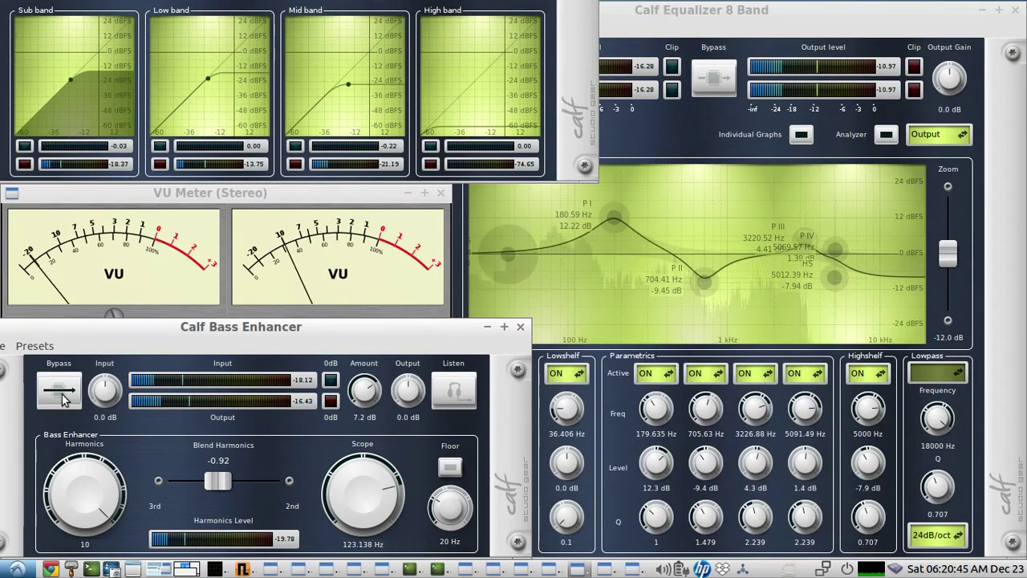
pyautogui.click(61, 402)
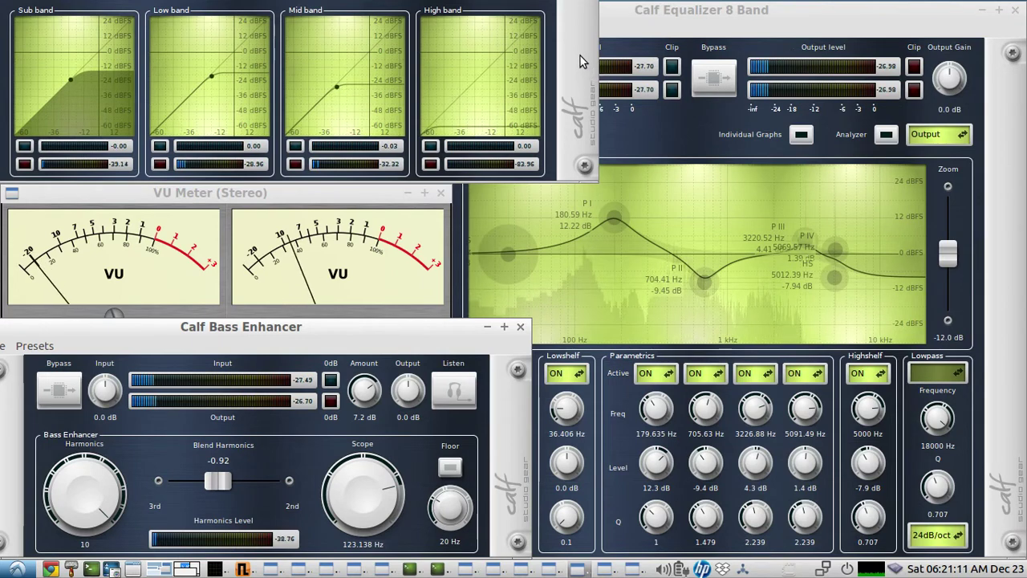
pyautogui.moveTo(582, 62); pyautogui.dragTo(605, 391)
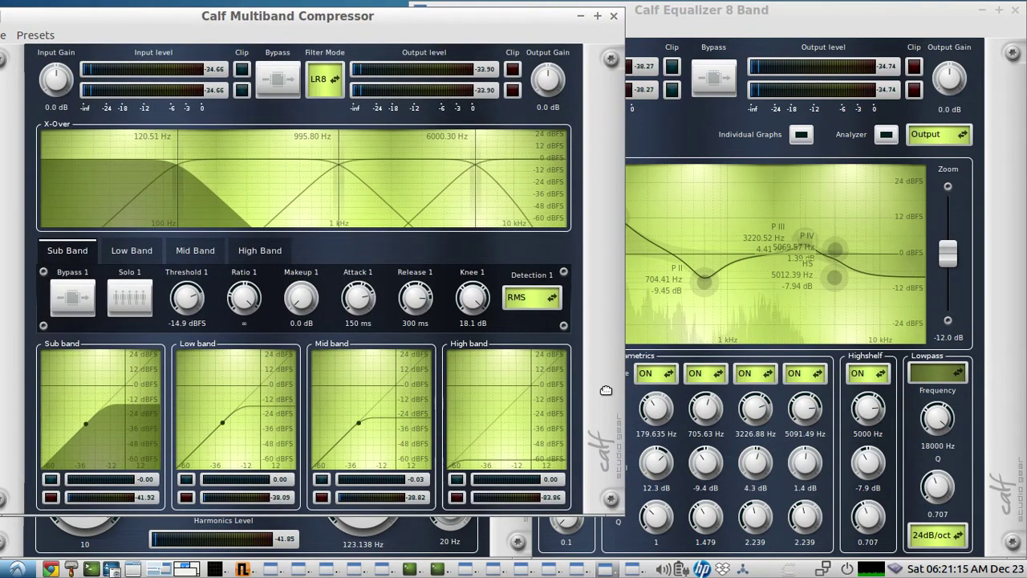
pyautogui.moveTo(606, 391); pyautogui.dragTo(603, 392)
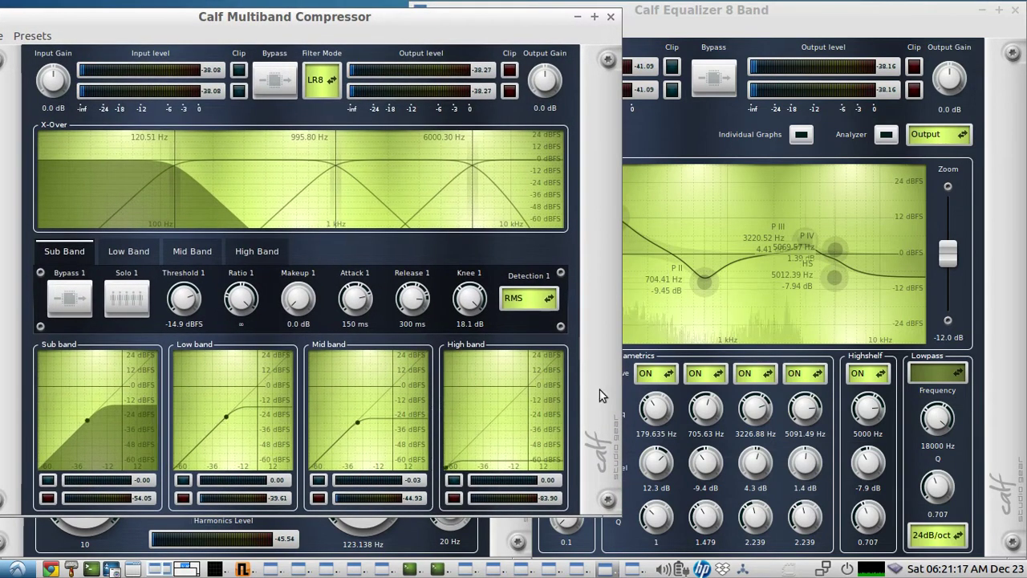
pyautogui.click(127, 251)
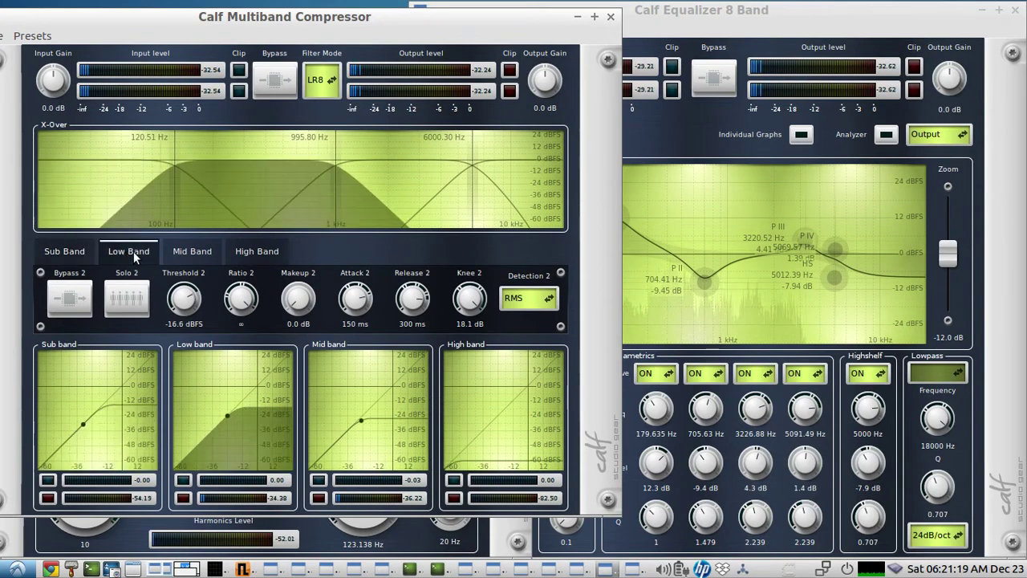
pyautogui.click(188, 251)
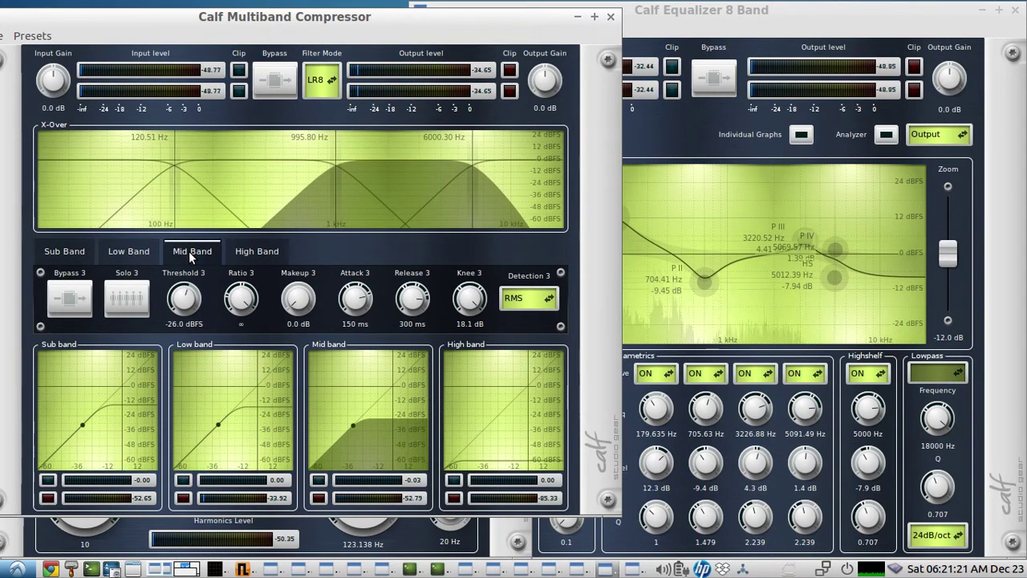
pyautogui.click(245, 253)
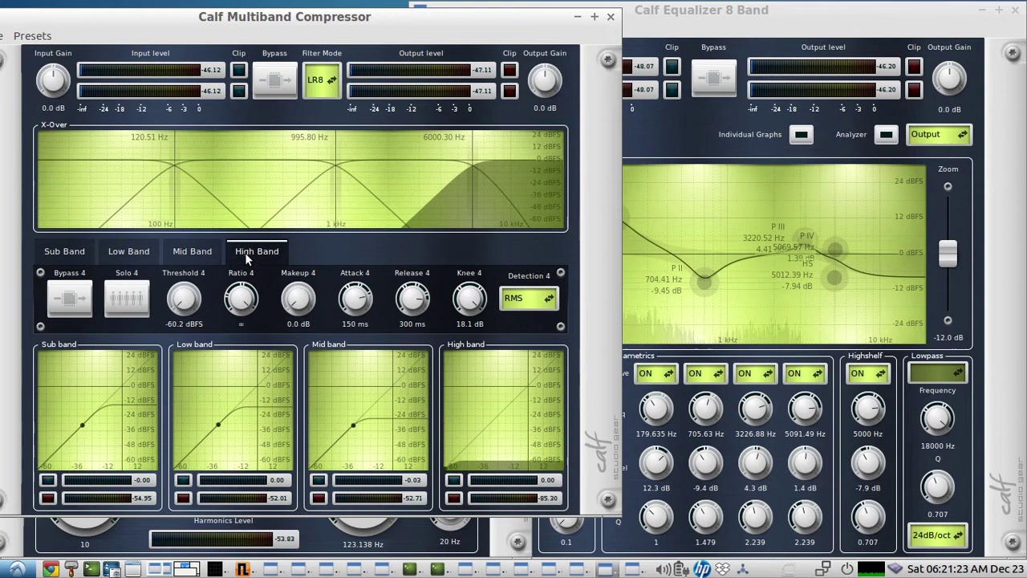
pyautogui.click(197, 250)
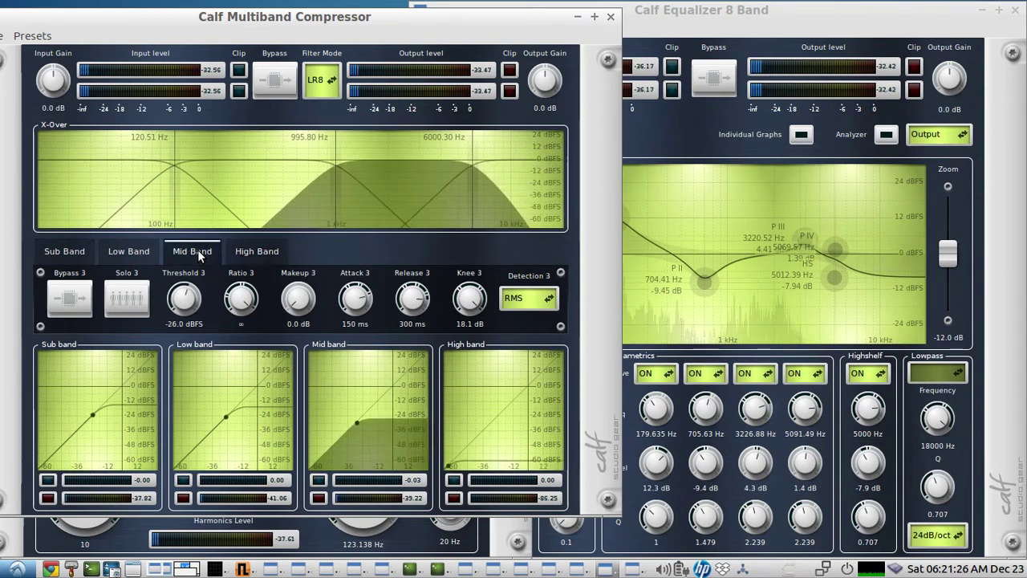
pyautogui.click(143, 250)
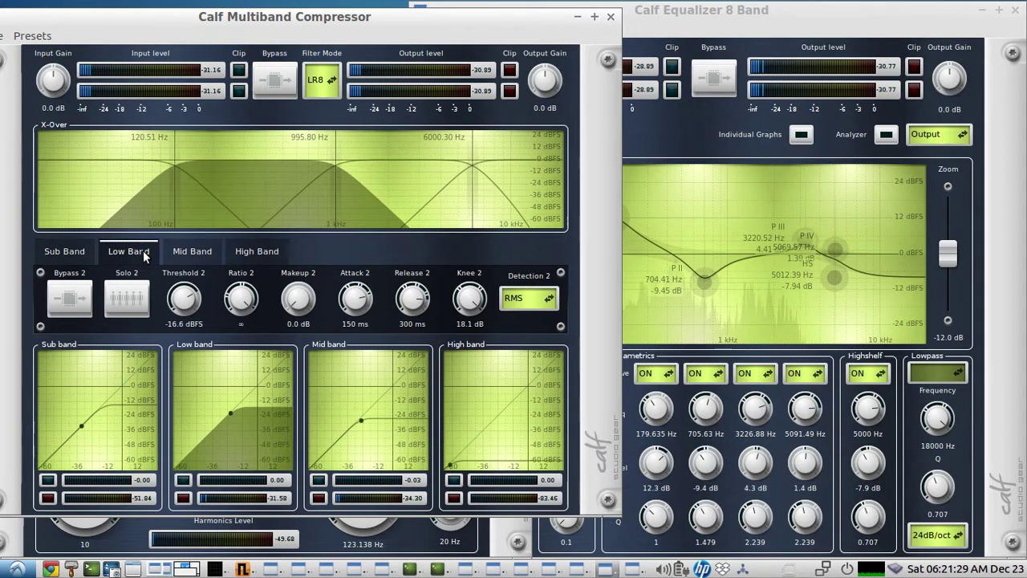
pyautogui.click(79, 254)
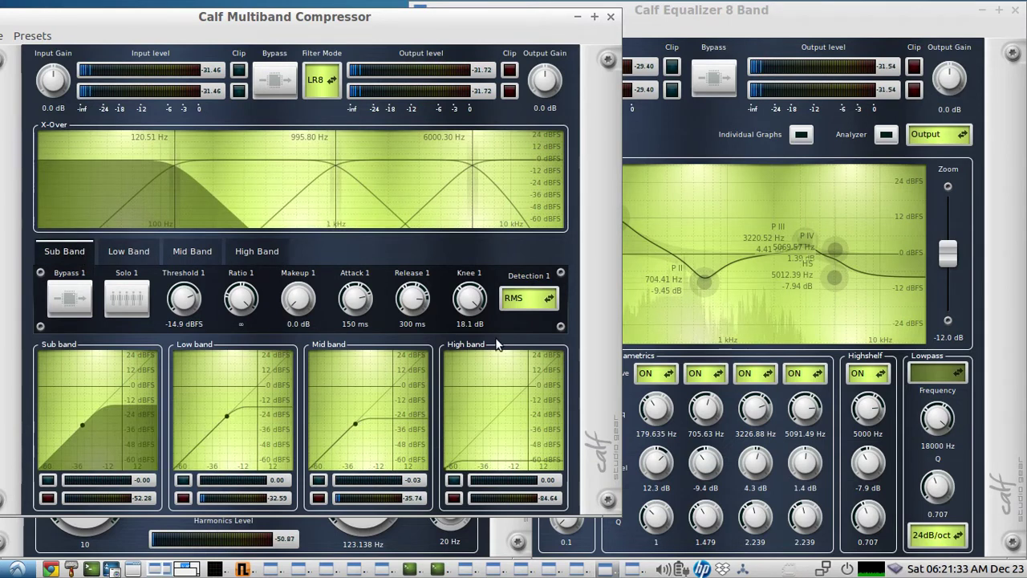
pyautogui.moveTo(588, 424); pyautogui.dragTo(557, 92)
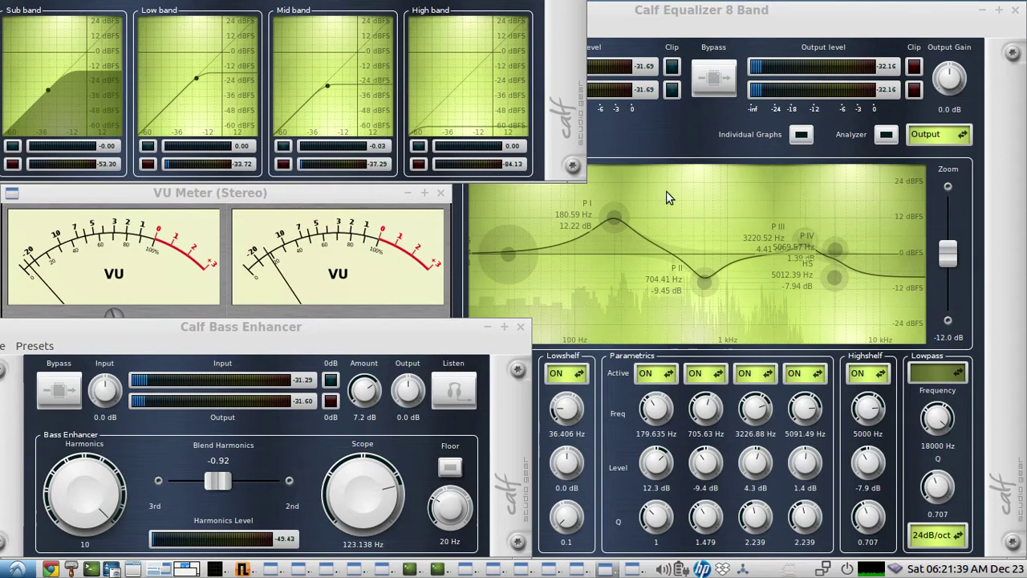
pyautogui.click(727, 93)
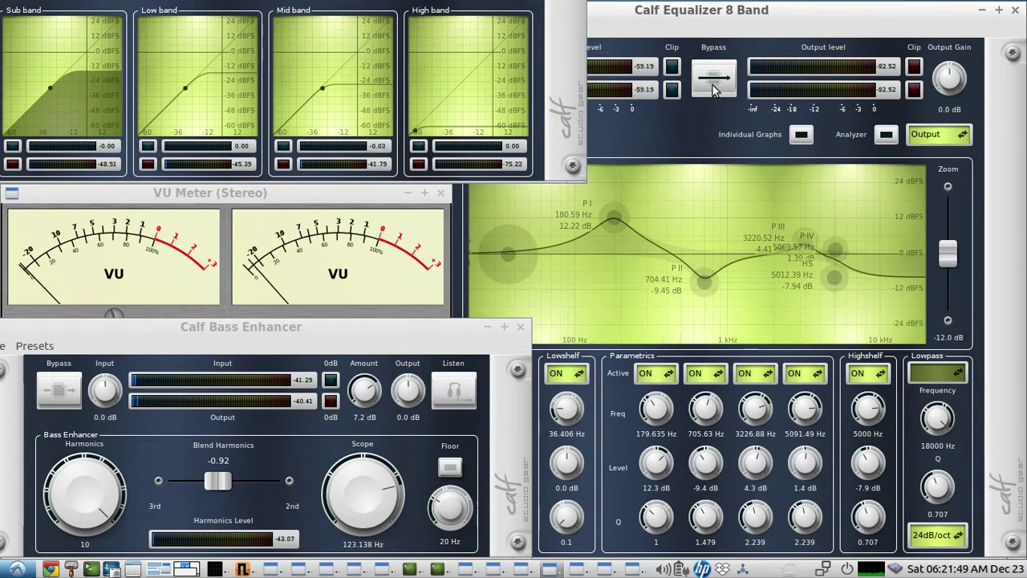
pyautogui.click(714, 88)
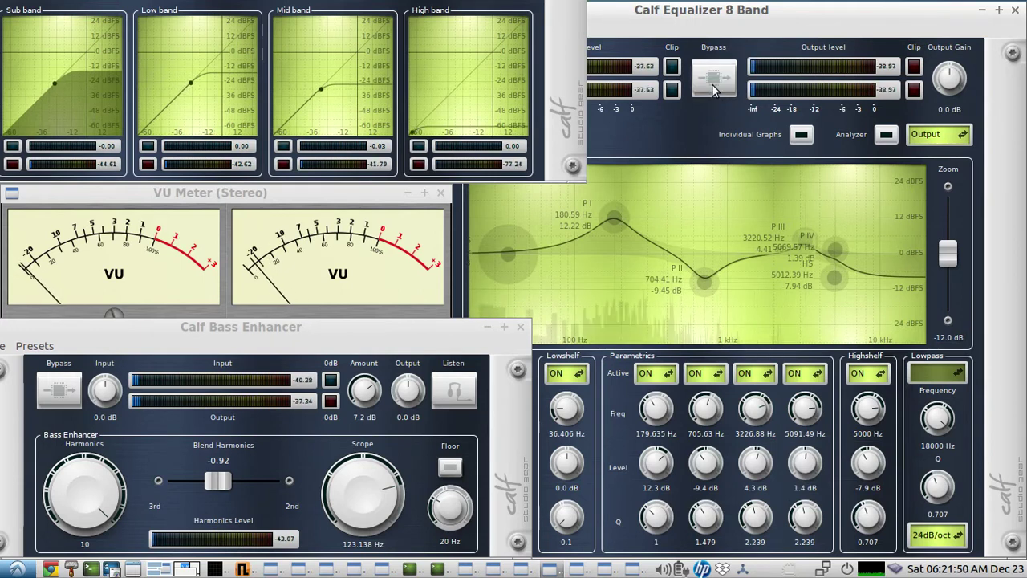
pyautogui.click(74, 400)
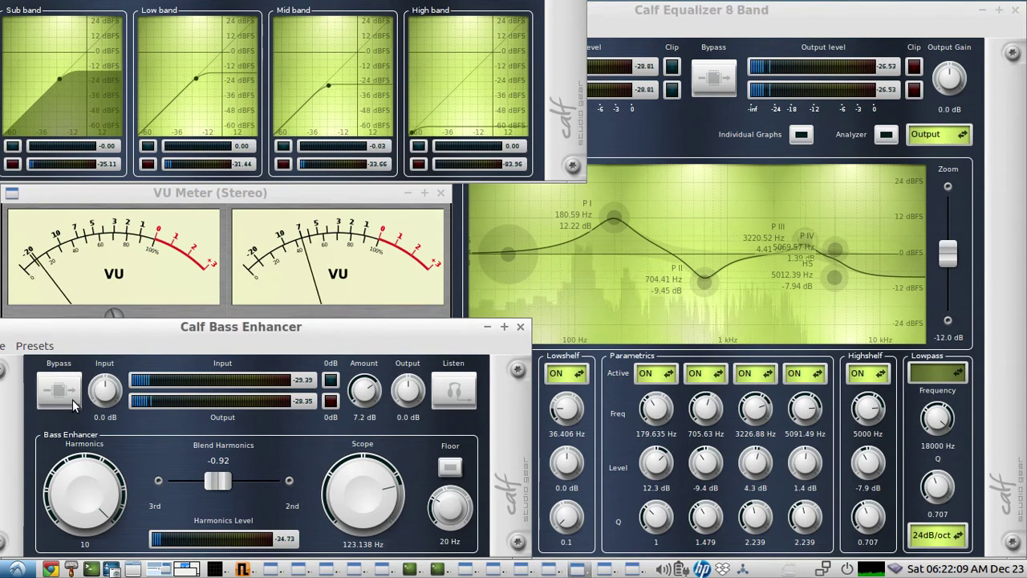
pyautogui.click(74, 407)
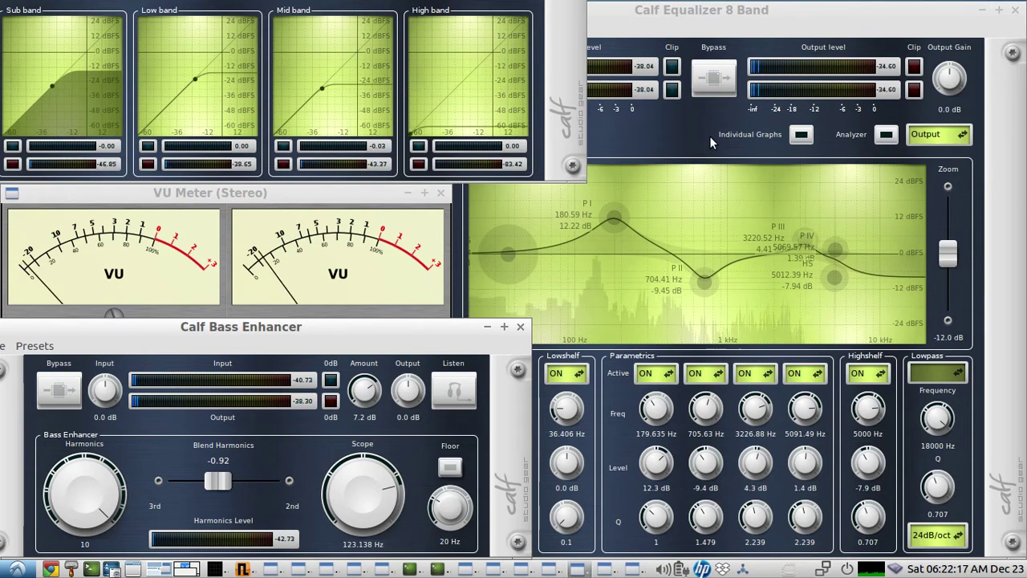
pyautogui.click(720, 90)
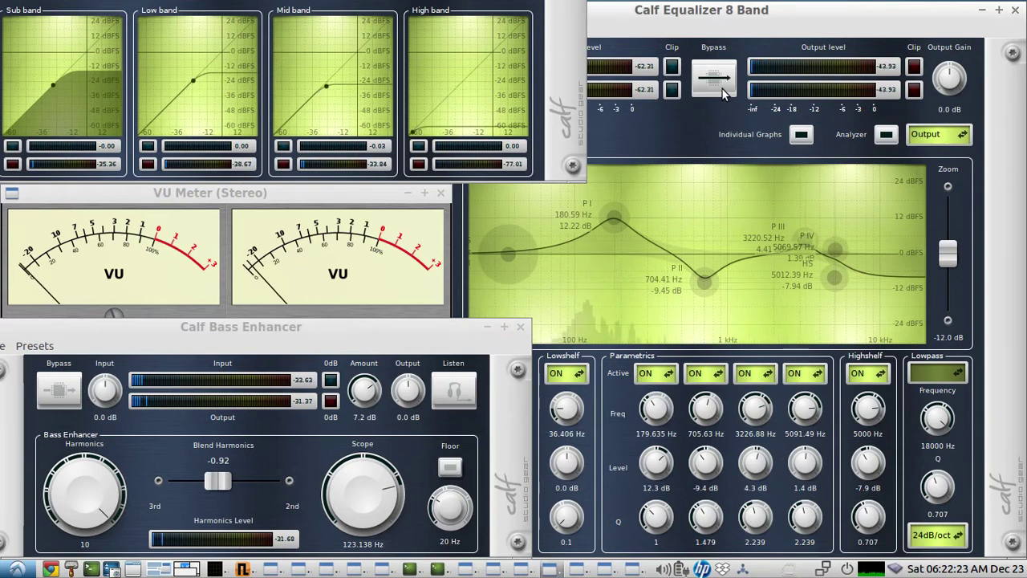
pyautogui.click(723, 90)
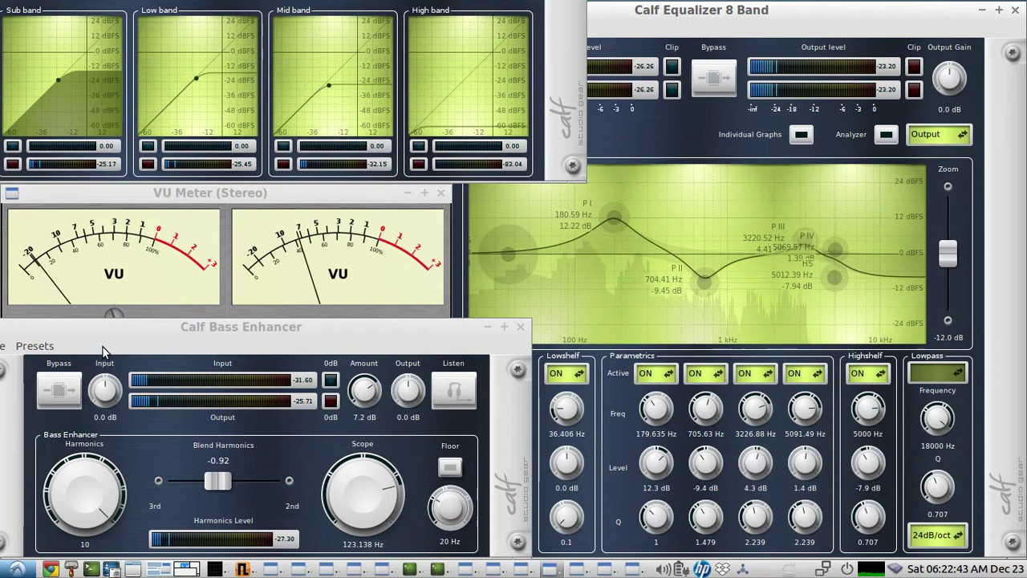
pyautogui.click(58, 397)
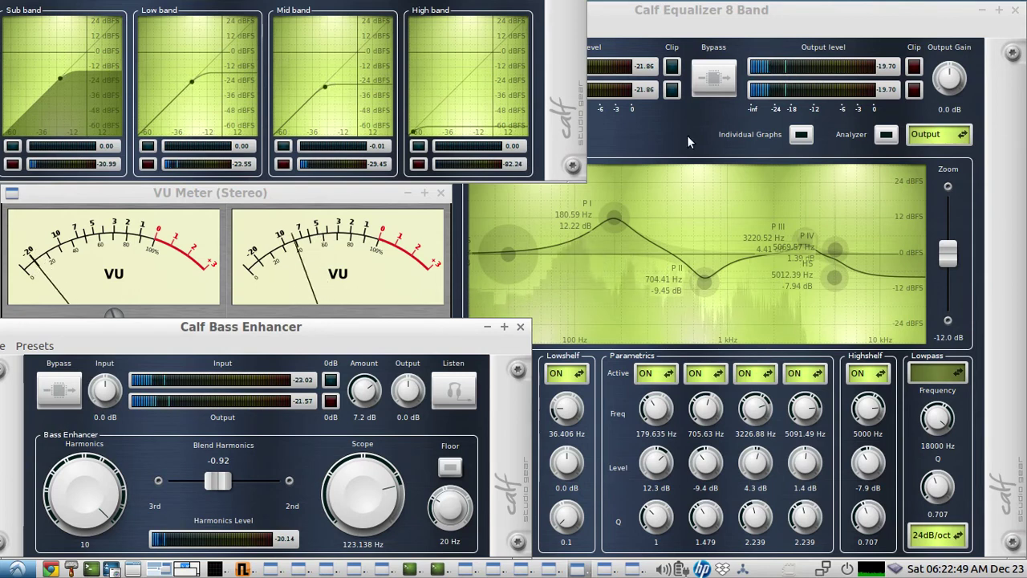
pyautogui.click(720, 94)
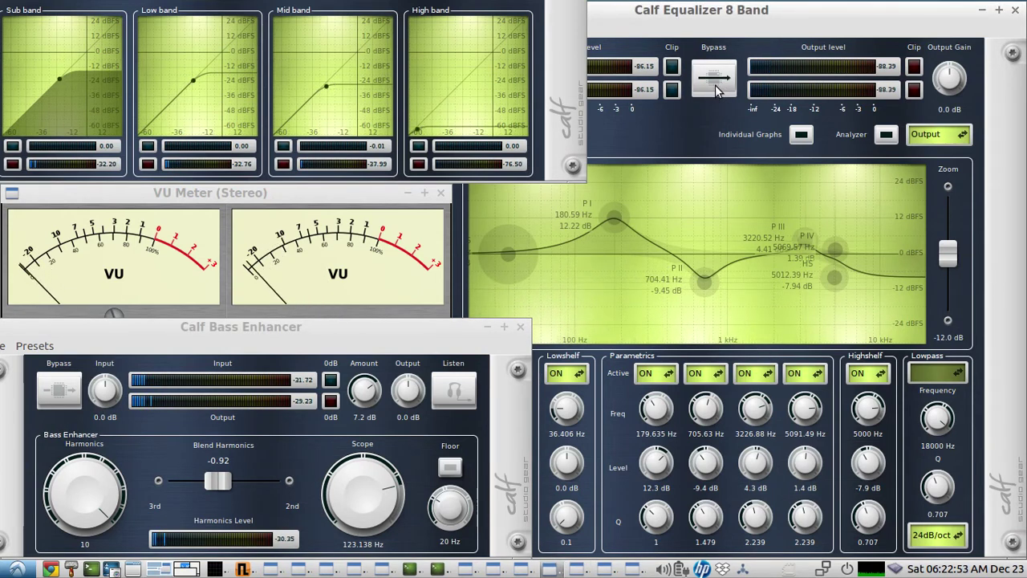
pyautogui.click(718, 91)
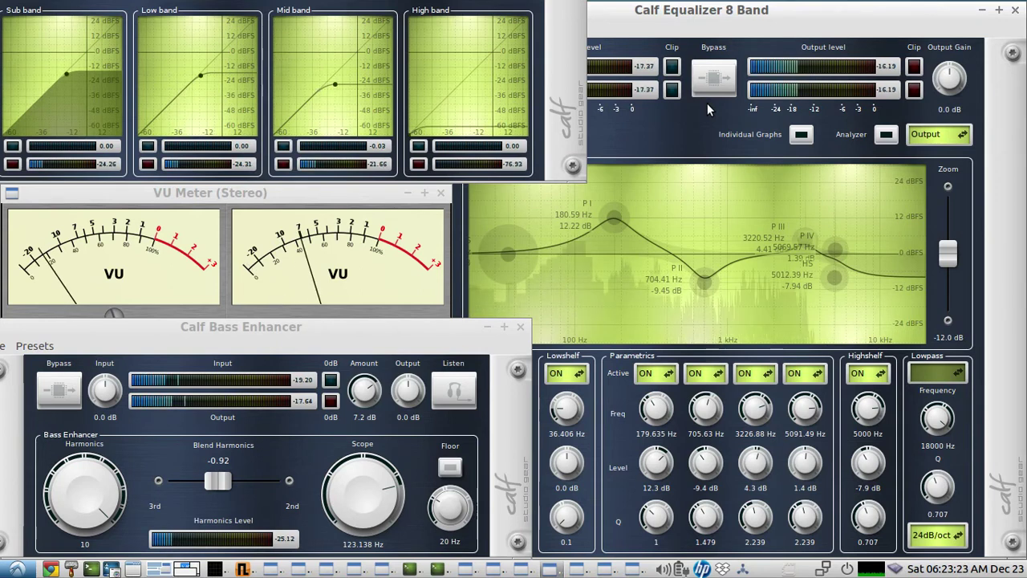
pyautogui.click(705, 89)
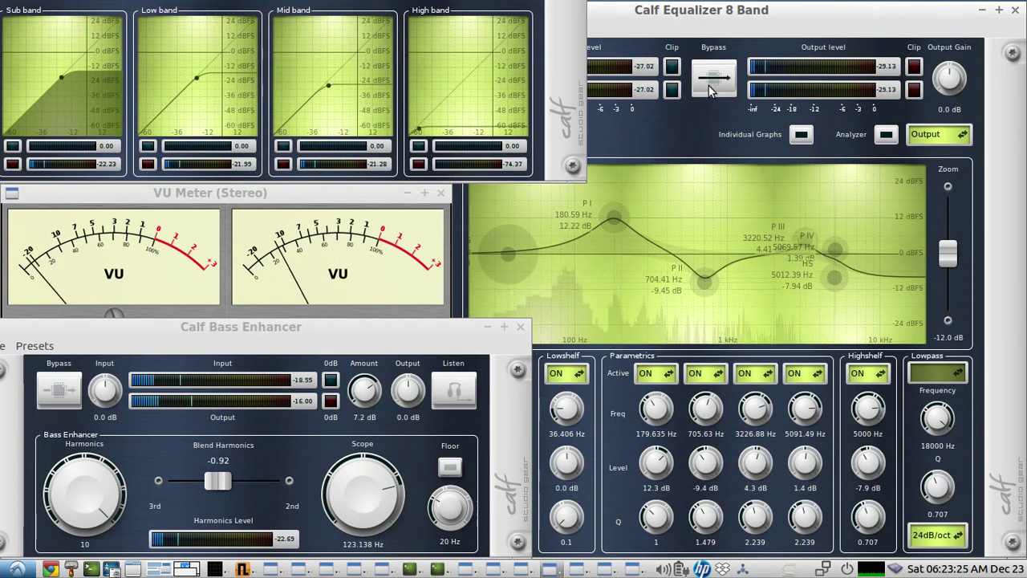
pyautogui.click(708, 92)
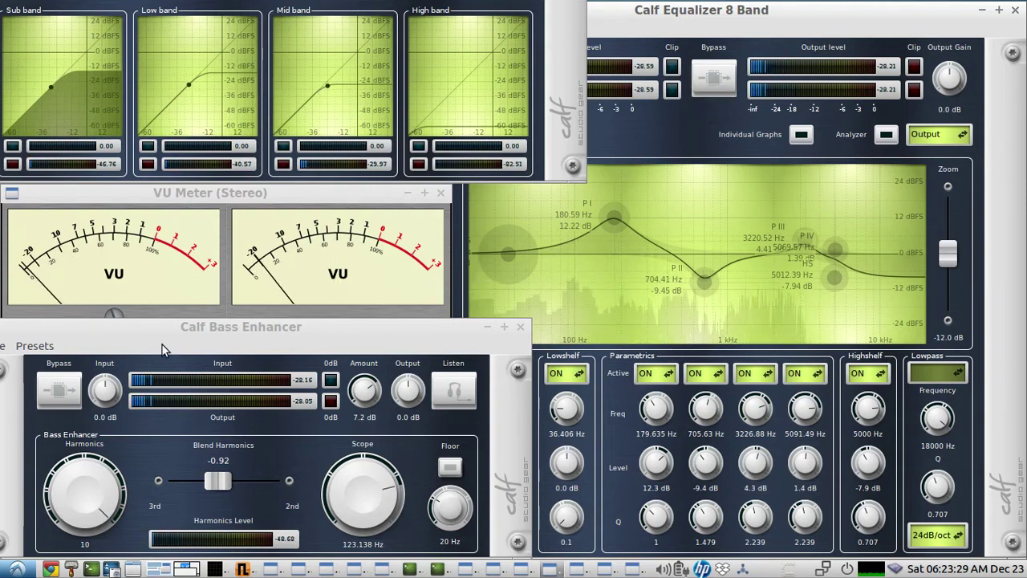
pyautogui.click(53, 393)
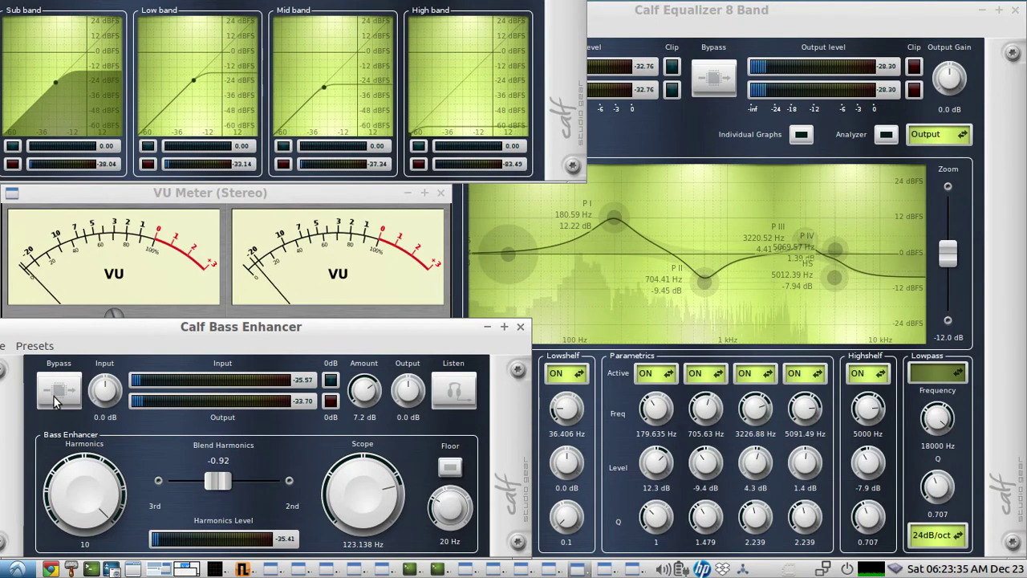
# - Bypass and restore the Bass Enhancer to compare, then show the Catia and flrig desktop
pyautogui.click(55, 393)
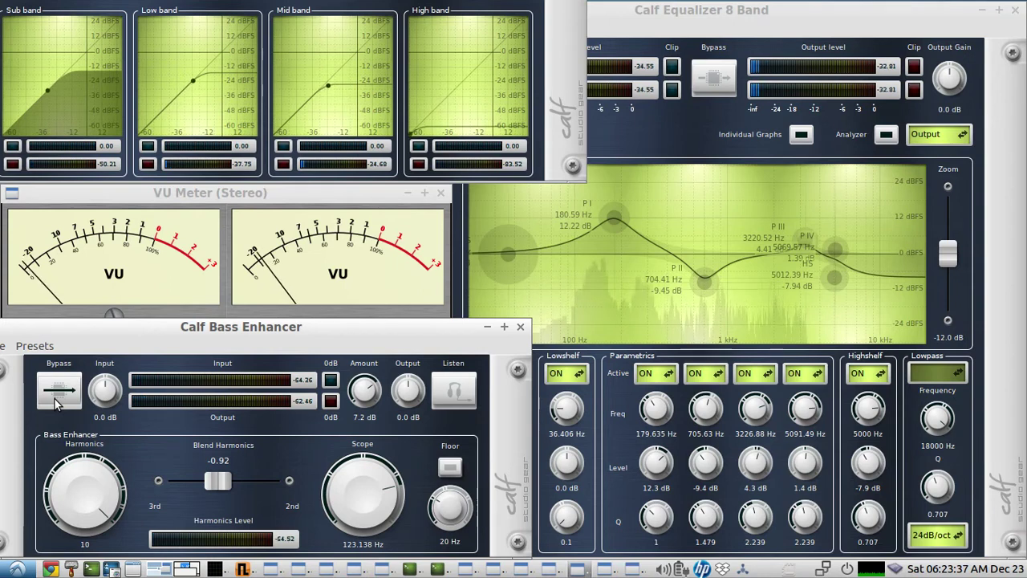
pyautogui.click(54, 397)
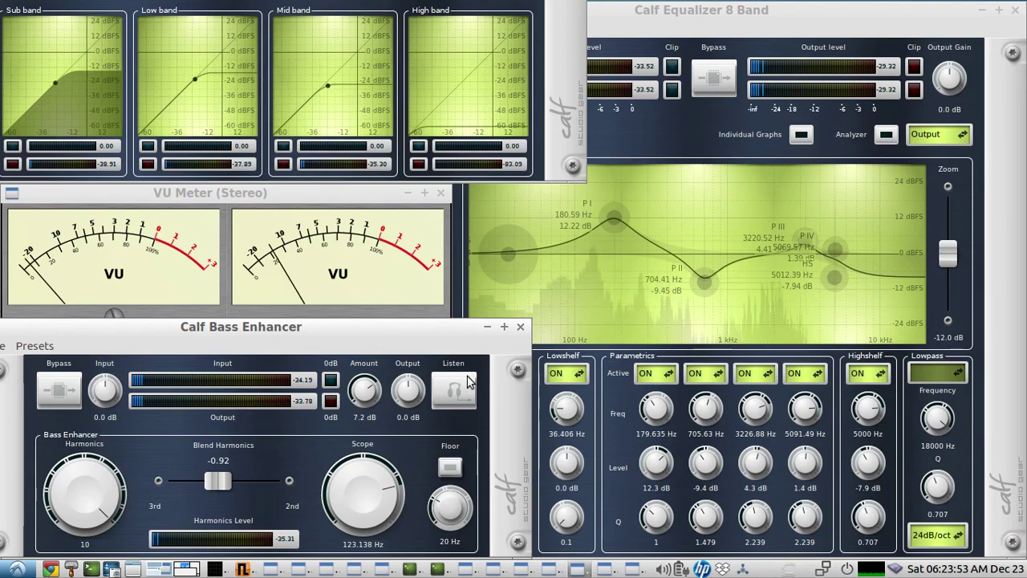
pyautogui.click(187, 569)
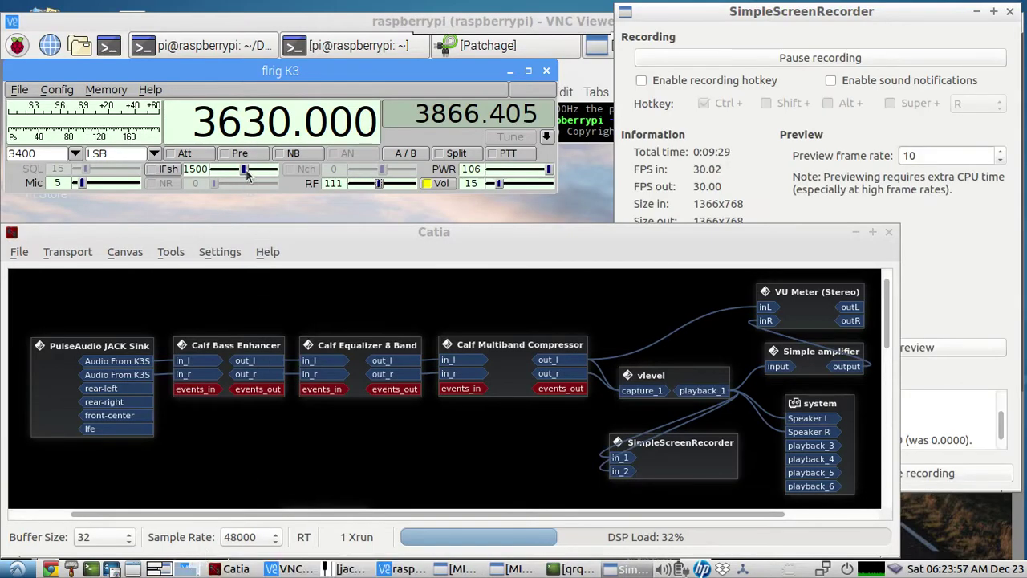
# - Raise flrig's IF shift from 1500 to 1650, then go back to the Calf plugin desktop
pyautogui.scroll(2, 248, 176)
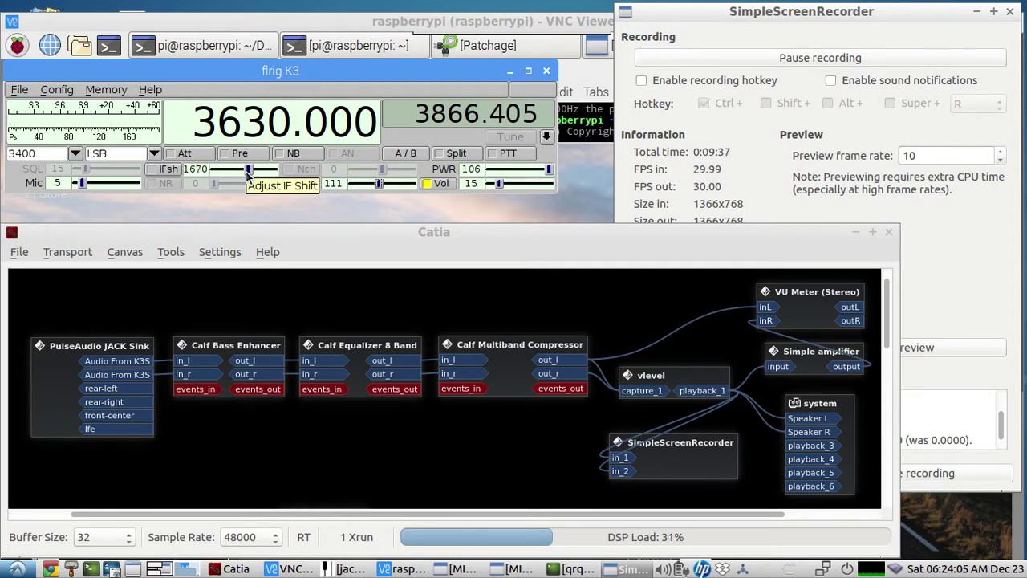
pyautogui.click(160, 570)
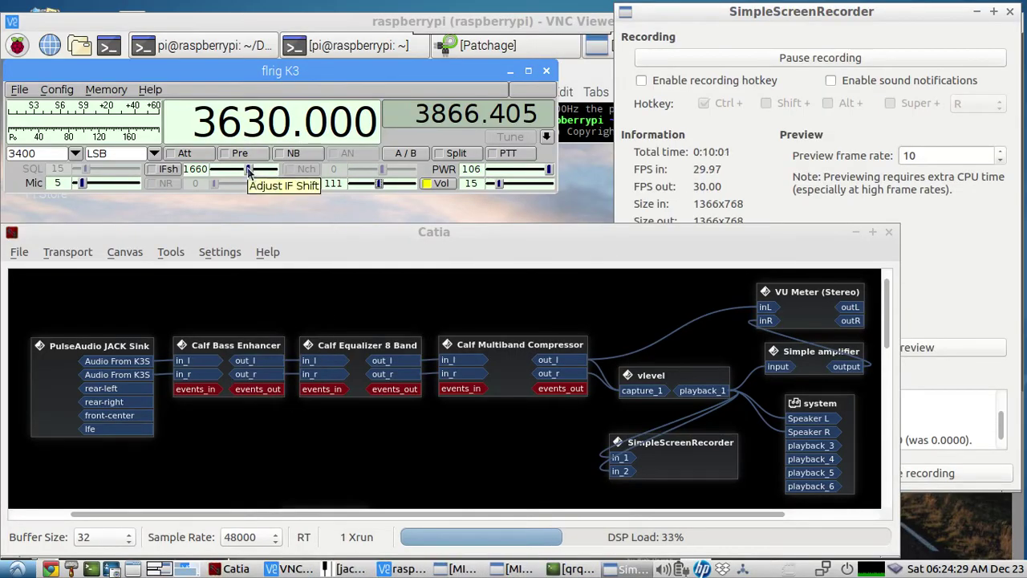
pyautogui.click(165, 566)
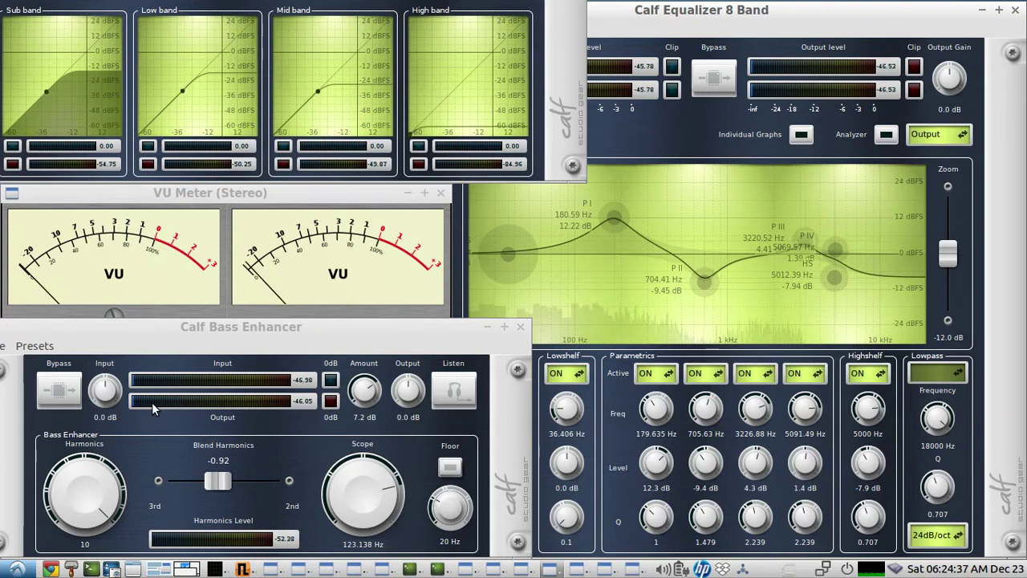
# - Toggle the Bass Enhancer bypass off and on, then bypass the Equalizer 8 Band
pyautogui.click(78, 393)
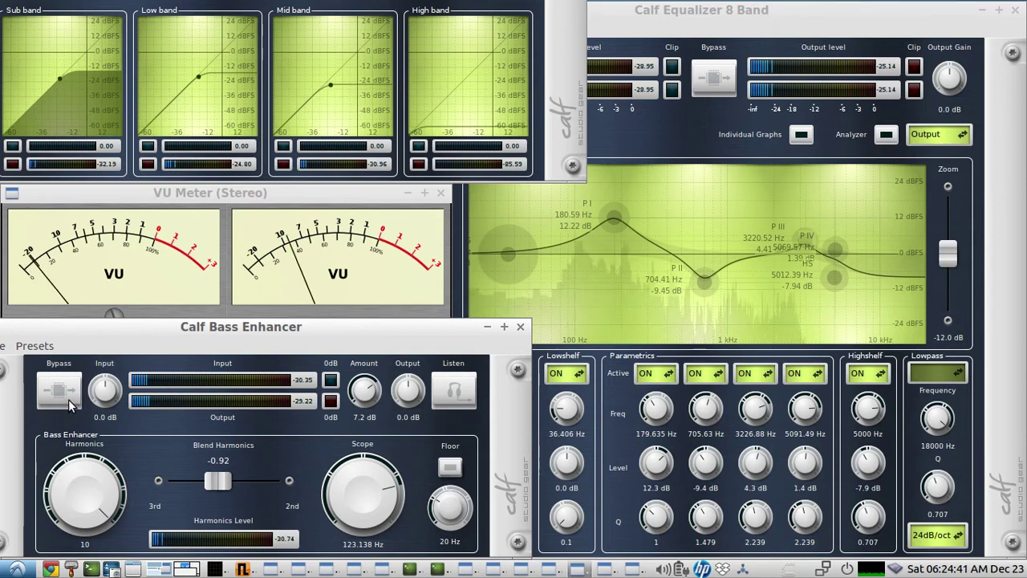
pyautogui.click(65, 394)
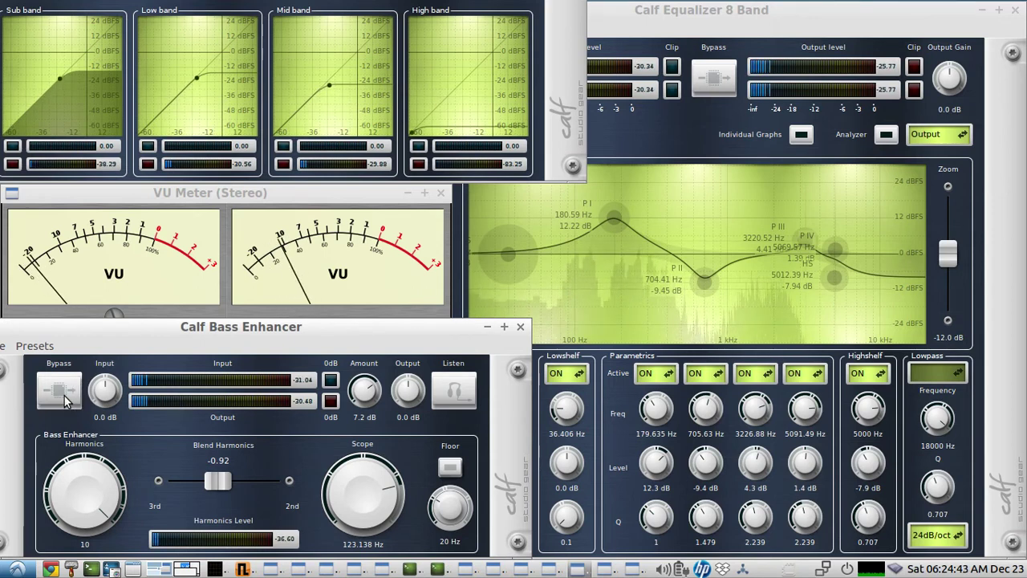
pyautogui.click(708, 80)
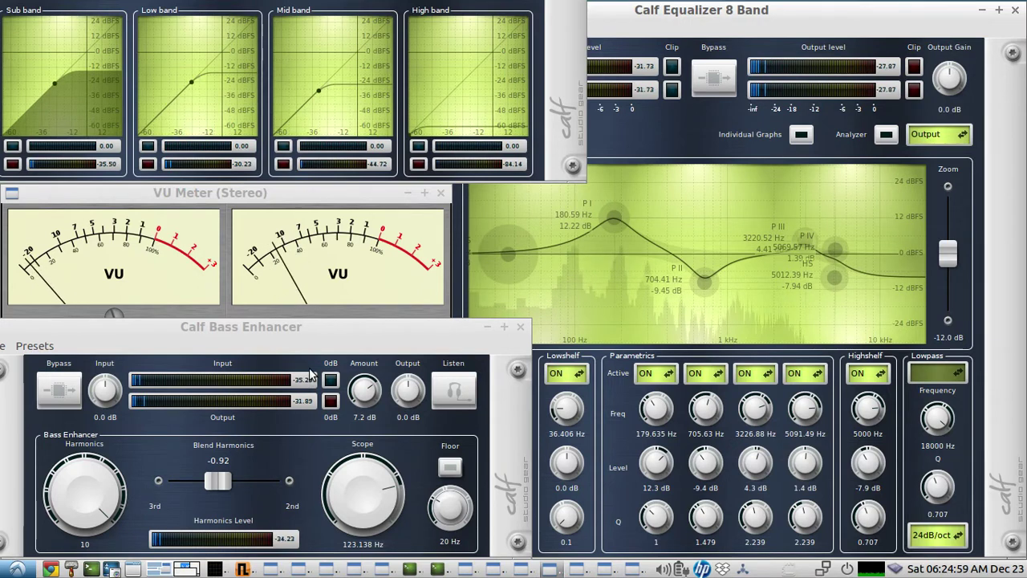
# - Re-enable the 8-band equalizer and select the vlevel-jack command line in the terminal
pyautogui.click(718, 86)
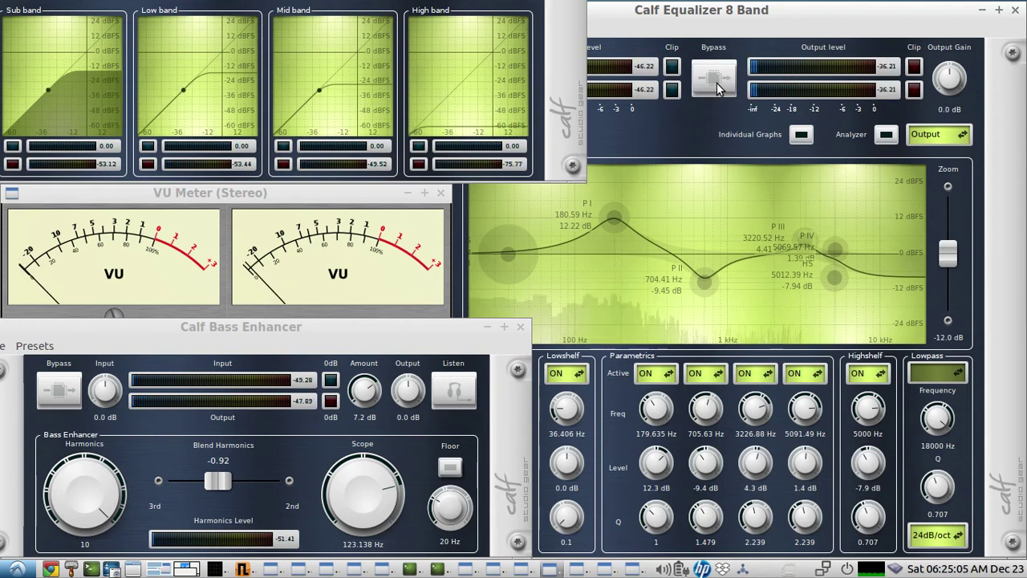
pyautogui.click(437, 569)
pyautogui.moveTo(683, 28); pyautogui.dragTo(720, 64)
pyautogui.moveTo(653, 56); pyautogui.dragTo(841, 7)
pyautogui.moveTo(607, 232); pyautogui.dragTo(947, 231)
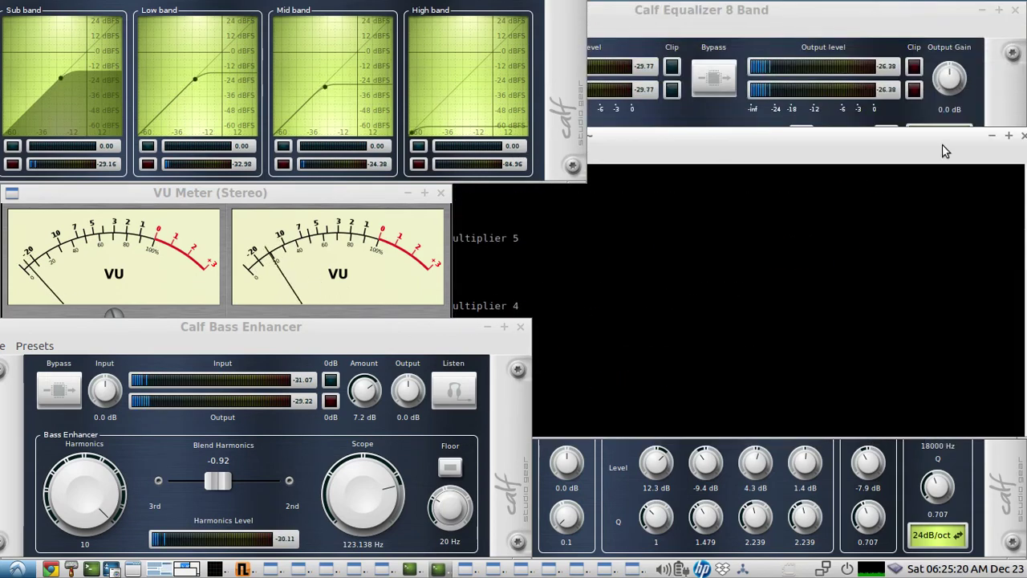
# - Hide the terminal and select the vlevel node in Catia's patchbay on desktop 2
pyautogui.click(992, 138)
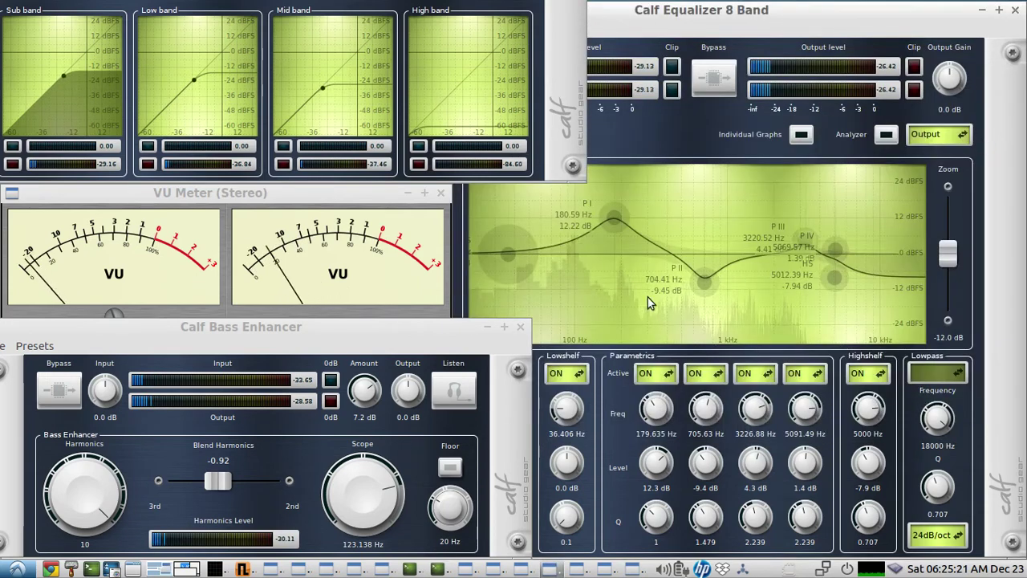
pyautogui.click(191, 569)
pyautogui.moveTo(664, 377); pyautogui.dragTo(676, 377)
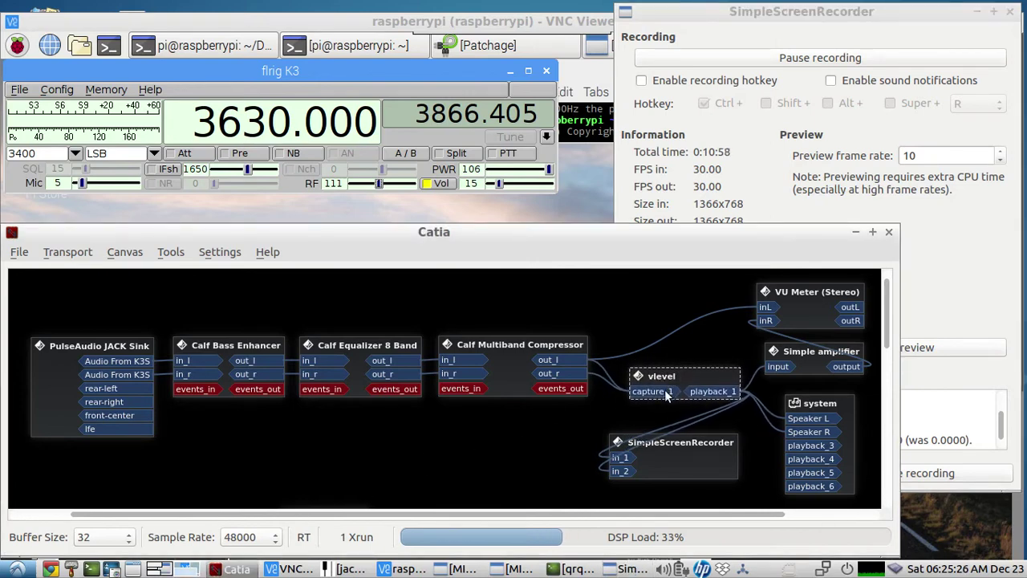
# - Lower flrig's RF gain from 111 to 100, then return to the Calf plugin desktop
pyautogui.click(166, 571)
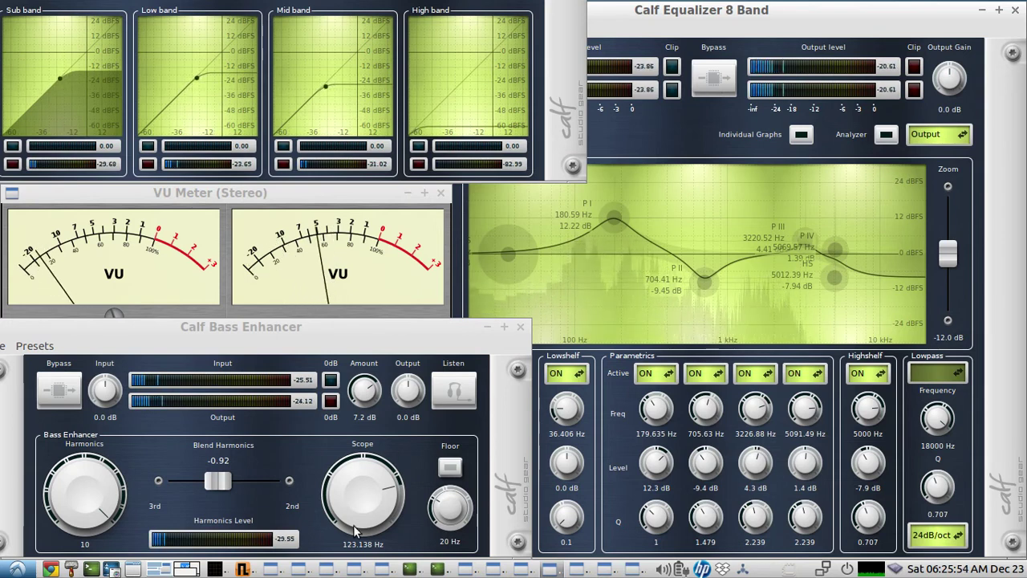
pyautogui.click(198, 570)
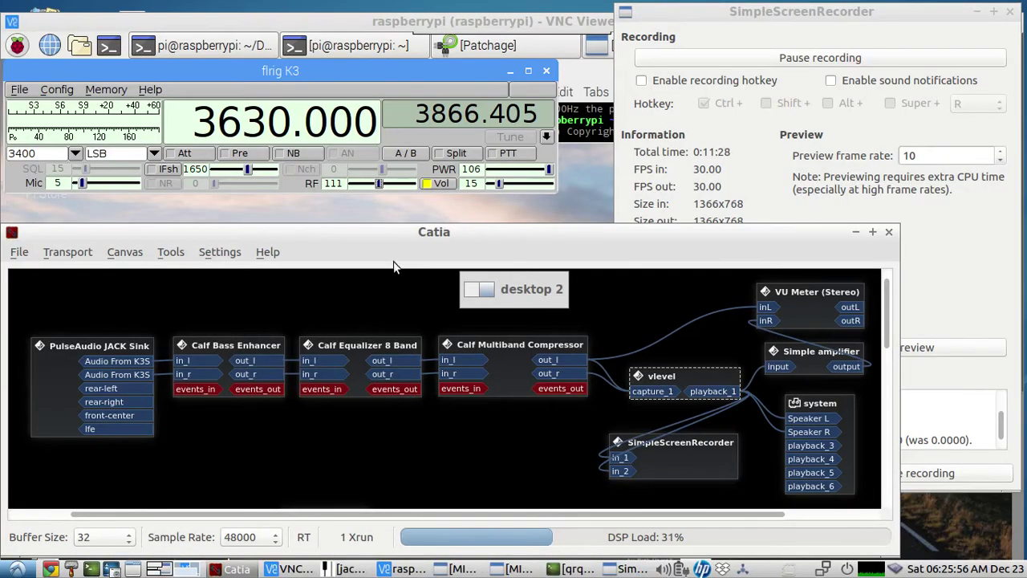
pyautogui.scroll(-2, 381, 189)
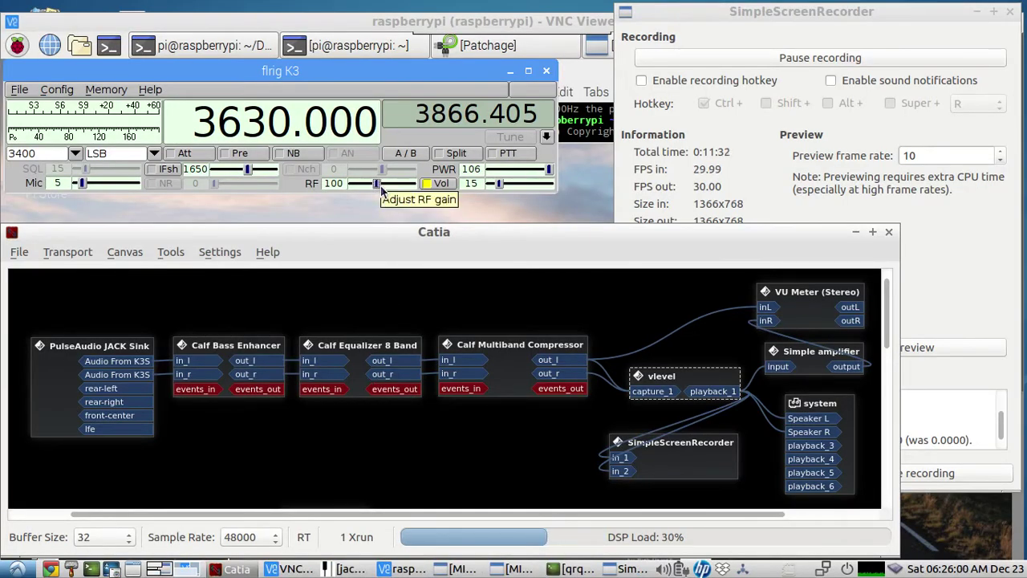
pyautogui.click(158, 570)
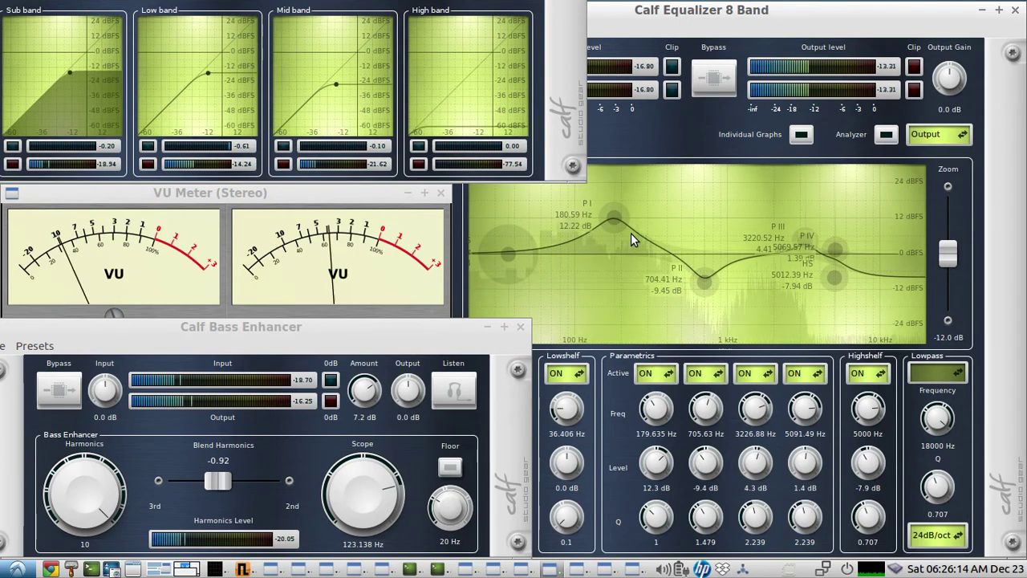
pyautogui.click(725, 90)
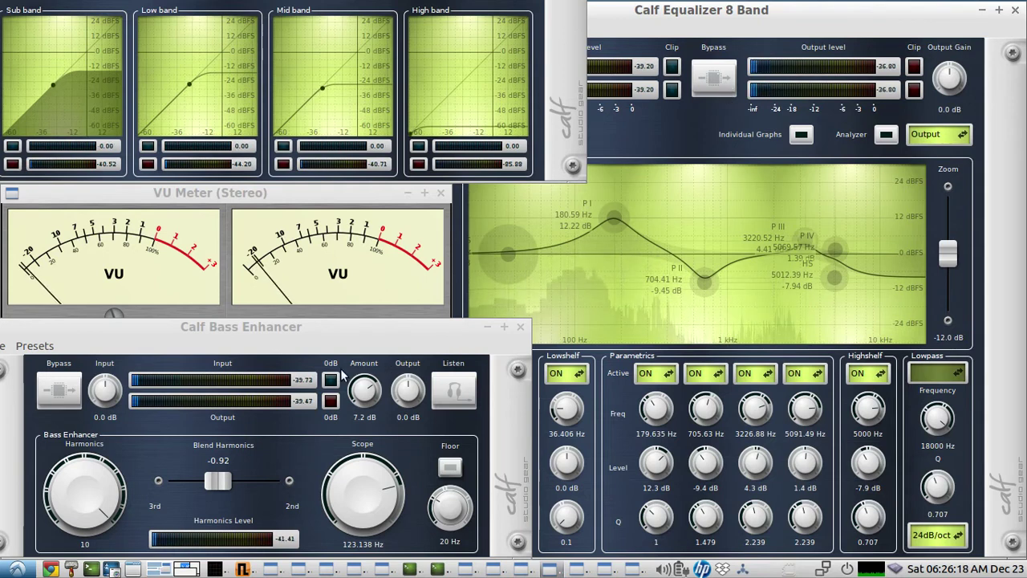
pyautogui.click(715, 90)
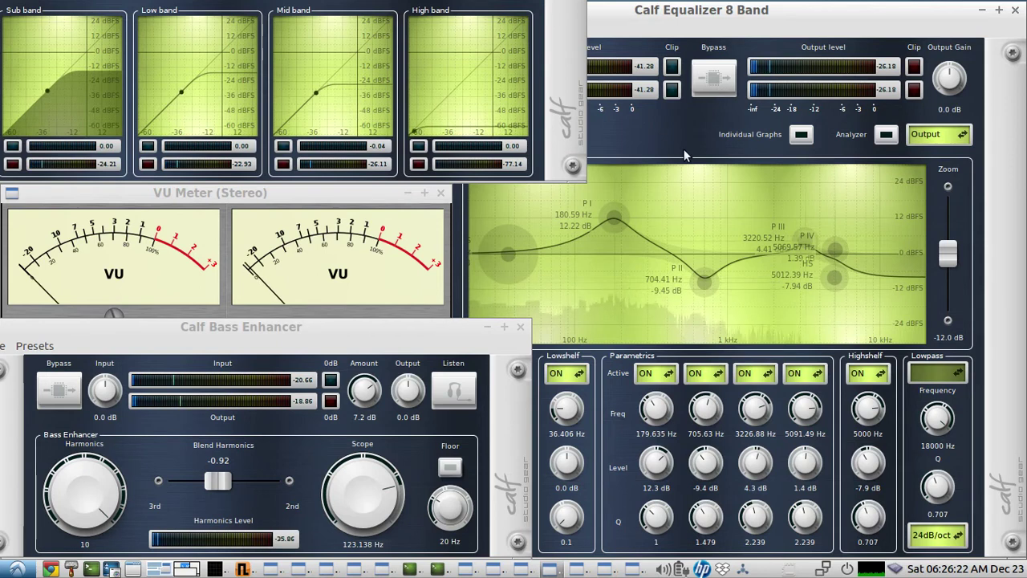
pyautogui.click(56, 401)
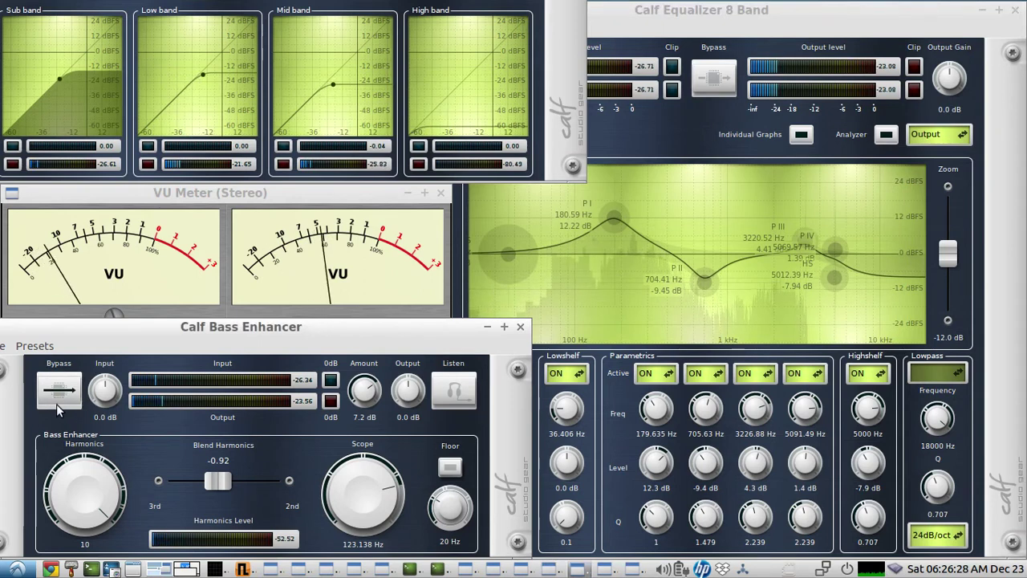
pyautogui.click(56, 401)
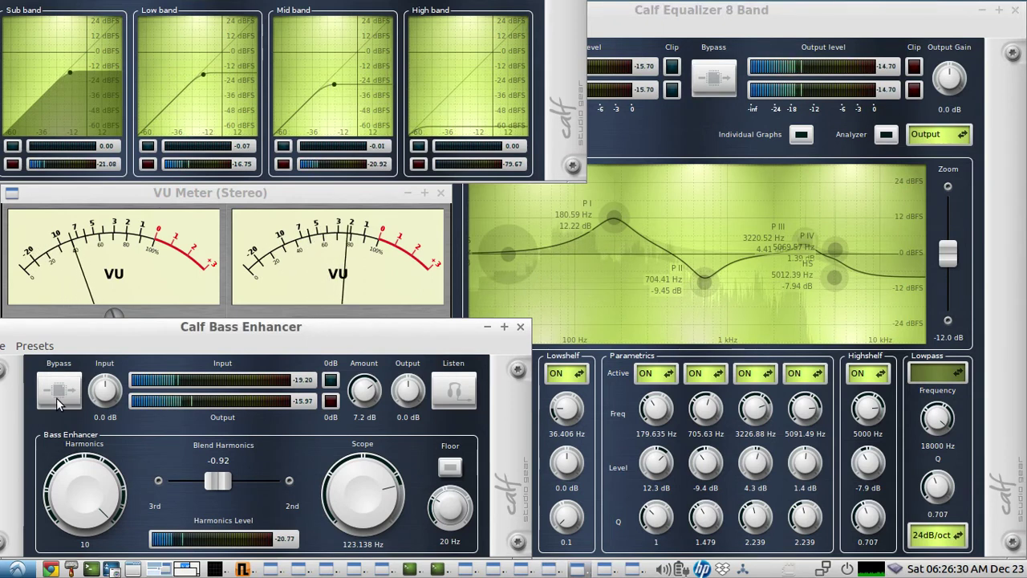
pyautogui.click(726, 82)
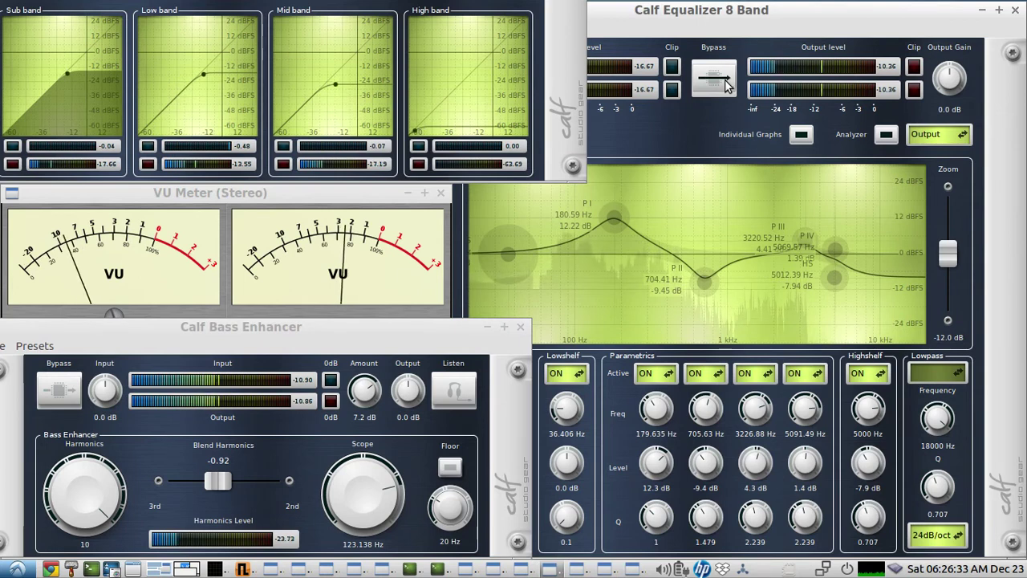
# - Switch to desktop 2 showing Catia's patchbay and flrig
pyautogui.click(187, 568)
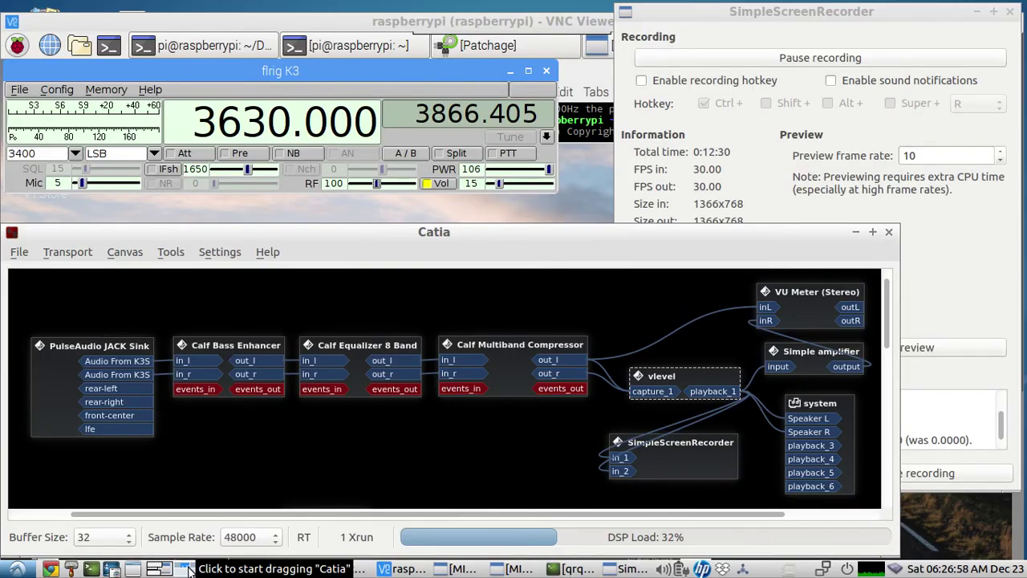